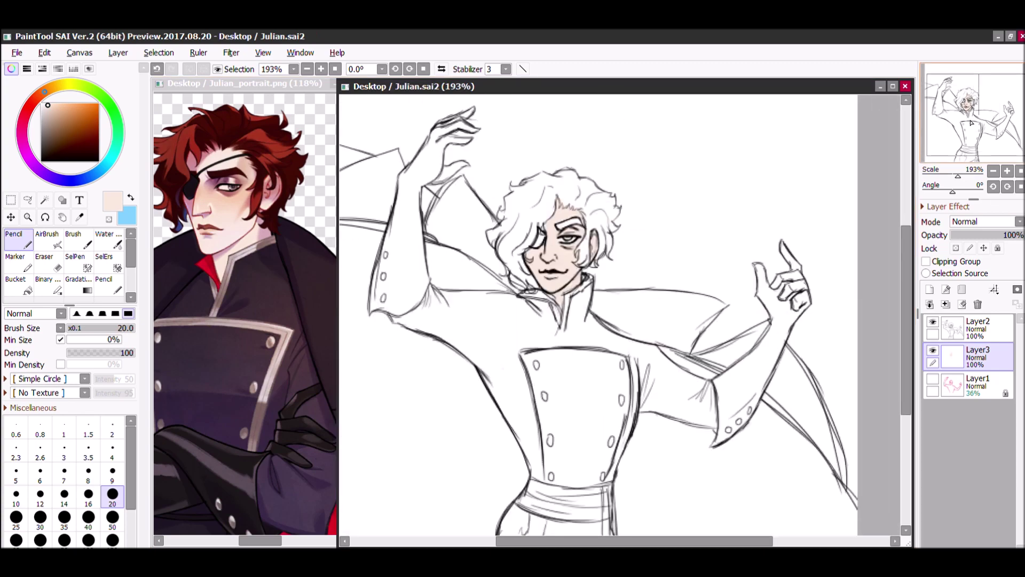
# On a new layer, outline the hair with a size 9 pencil in dark red sampled from the reference portrait.
pyautogui.click(930, 289)
pyautogui.keyDown('alt'); pyautogui.click(277, 309); pyautogui.keyUp('alt')
pyautogui.press('[')
pyautogui.press('[')
pyautogui.press('[')
pyautogui.press('[')
pyautogui.press('[')
pyautogui.moveTo(548, 143)
pyautogui.mouseDown()
pyautogui.moveTo(514, 136)
pyautogui.moveTo(429, 200)
pyautogui.moveTo(424, 231)
pyautogui.moveTo(398, 264)
pyautogui.moveTo(470, 376)
pyautogui.moveTo(499, 323)
pyautogui.moveTo(503, 240)
pyautogui.moveTo(550, 185)
pyautogui.moveTo(606, 225)
pyautogui.moveTo(585, 305)
pyautogui.moveTo(604, 311)
pyautogui.moveTo(581, 304)
pyautogui.moveTo(587, 349)
pyautogui.mouseUp()
pyautogui.hotkey('ctrl', 's')
pyautogui.hotkey('ctrl', 'z')
# Fill in the hair and the eyebrow with dark red and save the file.
pyautogui.moveTo(613, 246)
pyautogui.mouseDown()
pyautogui.moveTo(638, 283)
pyautogui.moveTo(626, 326)
pyautogui.moveTo(667, 240)
pyautogui.moveTo(636, 169)
pyautogui.moveTo(534, 134)
pyautogui.mouseUp()
pyautogui.hotkey('ctrl', 's')
pyautogui.moveTo(545, 247); pyautogui.dragTo(598, 235)
pyautogui.press('b')
pyautogui.click(614, 224)
pyautogui.press('n')
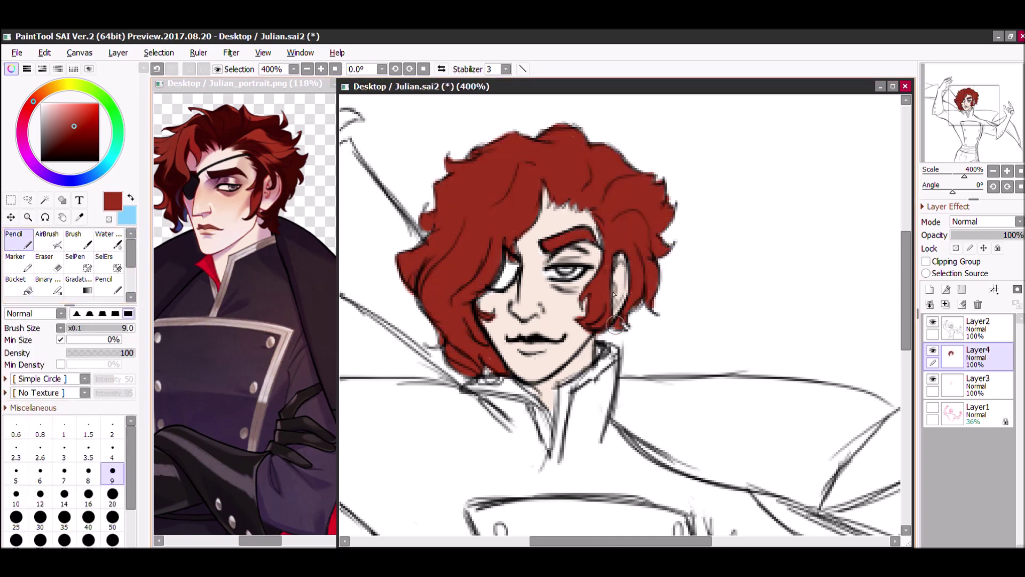
# Outline the coat, the shoulder cape and the cape's lower folds in dark purple on a new layer above the hair.
pyautogui.scroll(-3, 789, 446)
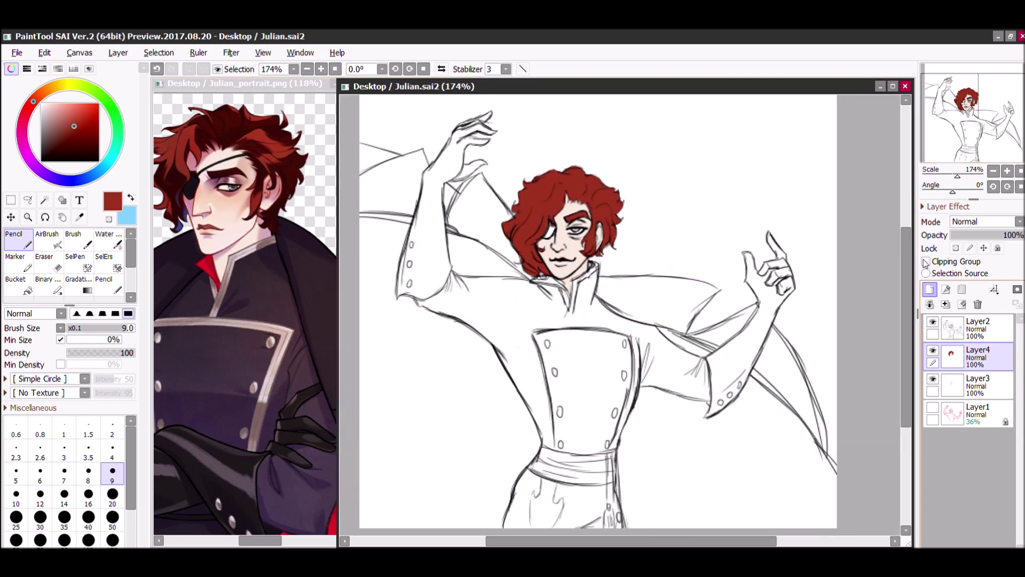
pyautogui.hotkey('ctrl', 'Tab')
pyautogui.keyDown('alt'); pyautogui.click(615, 489); pyautogui.keyUp('alt')
pyautogui.hotkey('ctrl', 'Tab')
pyautogui.scroll(-1, 420, 233)
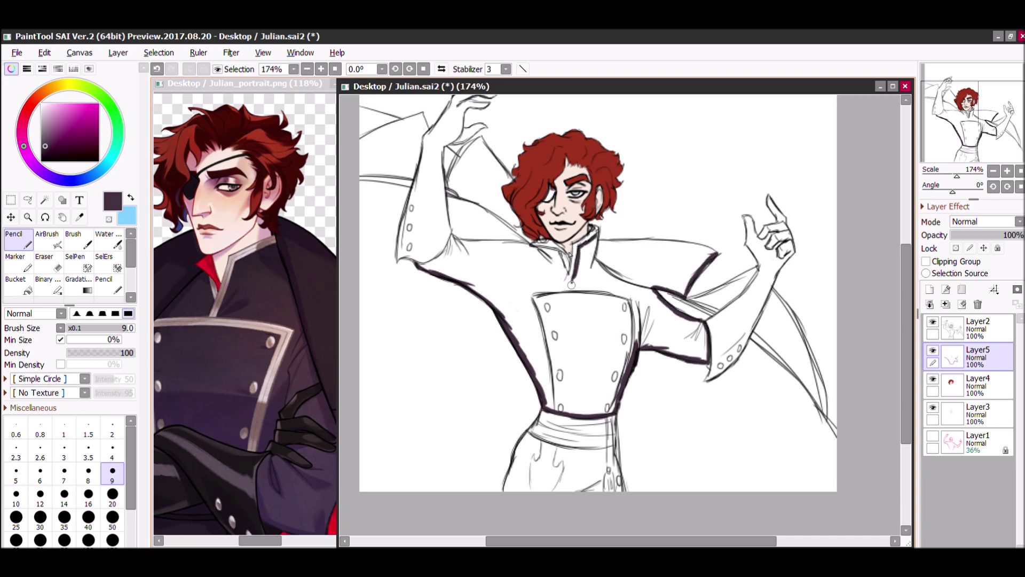
pyautogui.moveTo(453, 237); pyautogui.dragTo(714, 253)
pyautogui.moveTo(689, 297); pyautogui.dragTo(722, 289)
pyautogui.moveTo(772, 290); pyautogui.dragTo(827, 412)
pyautogui.moveTo(750, 336); pyautogui.dragTo(828, 416)
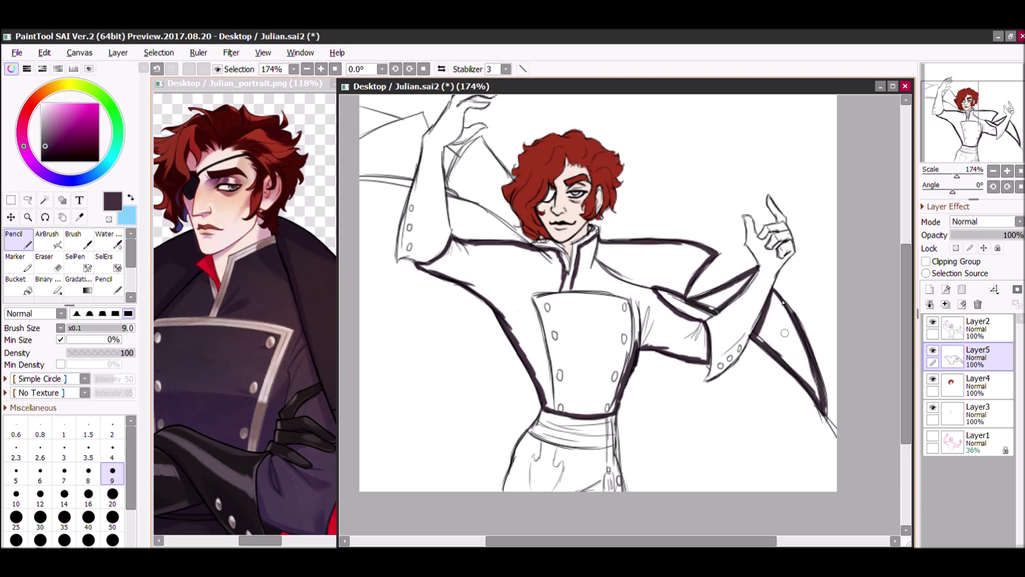
# Outline the billowing cape behind the raised arm and move the coat layer beneath the hair layer.
pyautogui.scroll(2, 756, 312)
pyautogui.moveTo(361, 152); pyautogui.dragTo(360, 214)
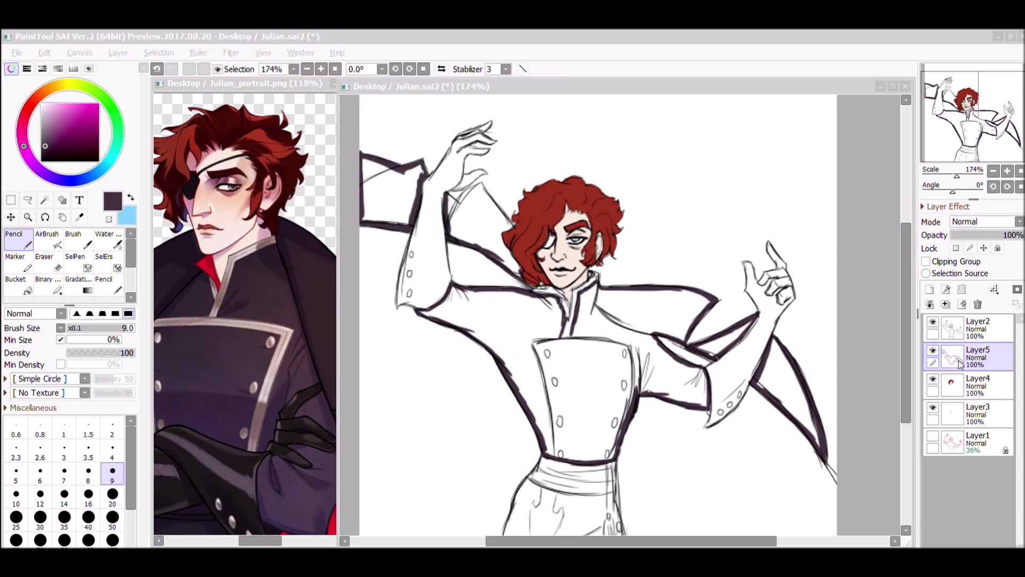
pyautogui.hotkey('ctrl', 'Down')
pyautogui.moveTo(448, 194); pyautogui.dragTo(469, 206)
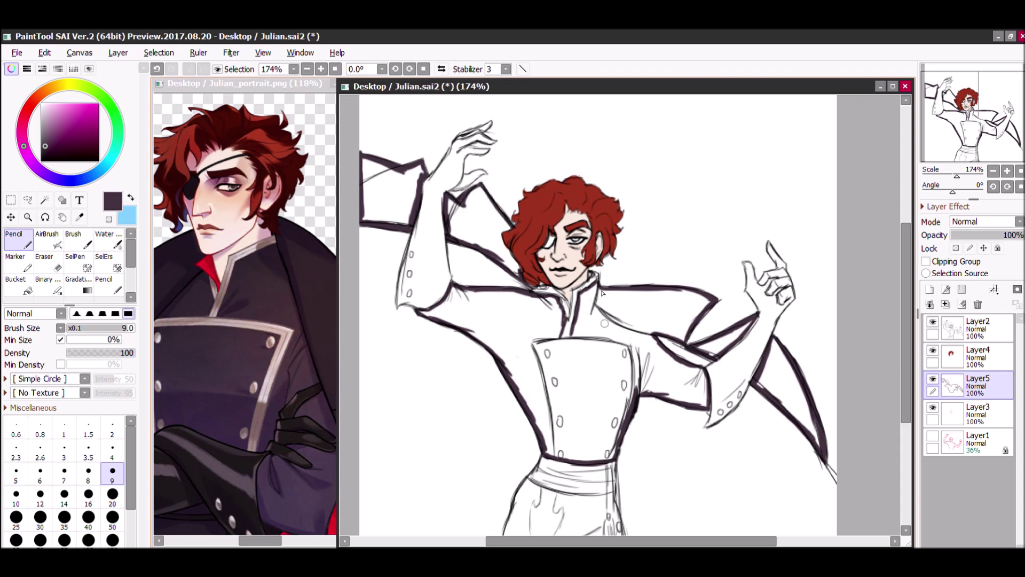
# Outline the coat's chest panel in dark purple and flood-fill the surrounding coat and cape sections.
pyautogui.moveTo(531, 342); pyautogui.dragTo(550, 453)
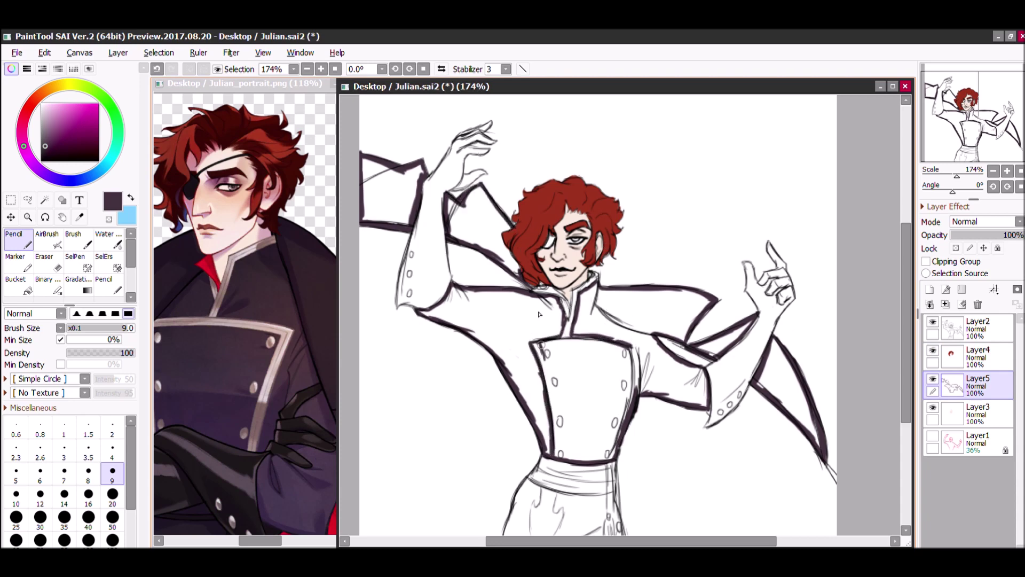
pyautogui.press('g')
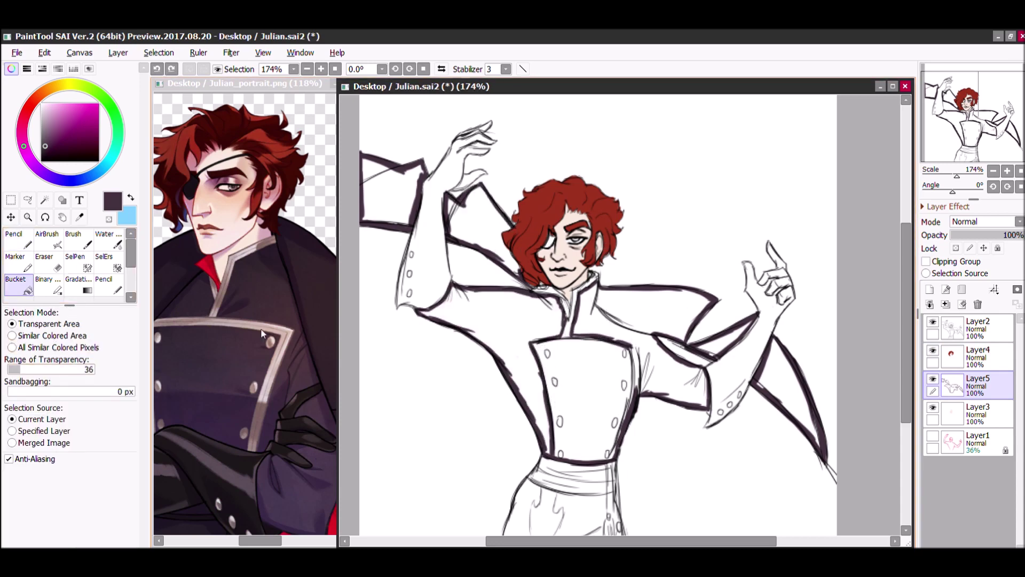
pyautogui.click(521, 292)
pyautogui.press('n')
pyautogui.moveTo(630, 348)
pyautogui.mouseDown()
pyautogui.moveTo(632, 398)
pyautogui.moveTo(611, 456)
pyautogui.mouseUp()
pyautogui.press('g')
pyautogui.click(657, 320)
pyautogui.click(390, 189)
pyautogui.click(493, 230)
pyautogui.press('n')
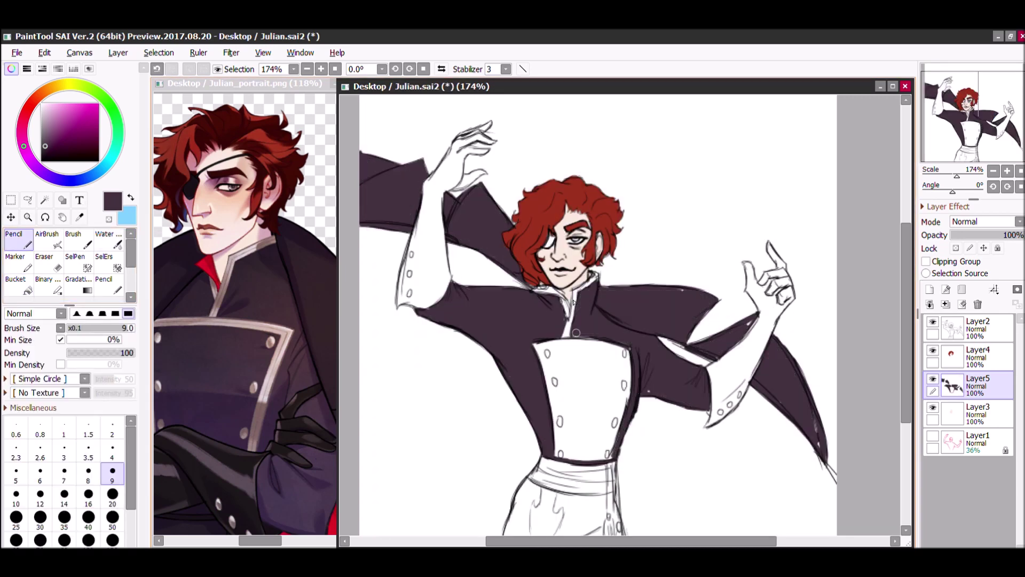
# Outline and flood-fill the trousers with dark purple, and save the file.
pyautogui.scroll(-3, 658, 387)
pyautogui.moveTo(523, 415); pyautogui.dragTo(505, 464)
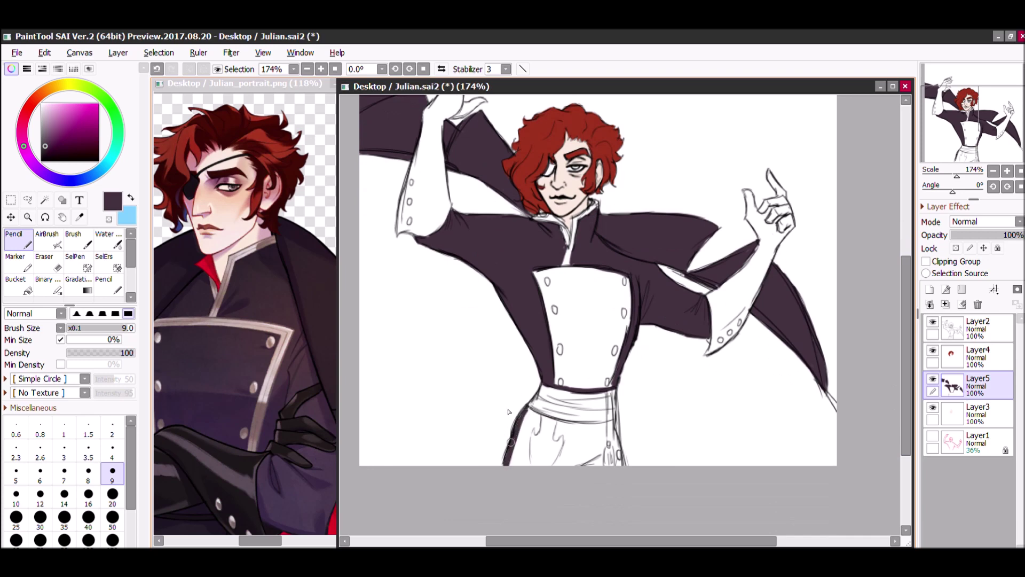
pyautogui.press('g')
pyautogui.click(534, 435)
pyautogui.press('n')
pyautogui.hotkey('ctrl', 's')
pyautogui.scroll(3, 891, 354)
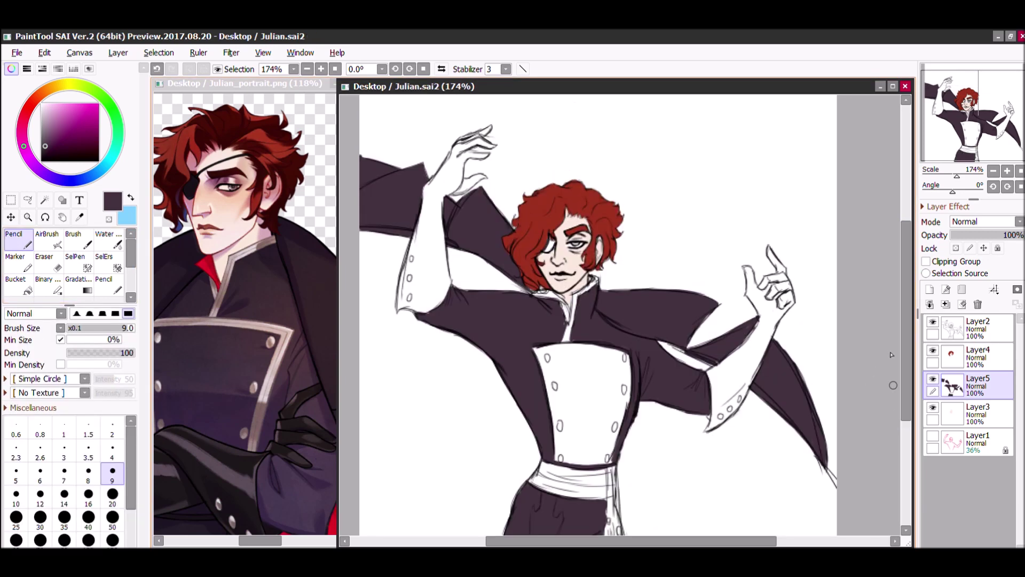
# Add a new layer above the coat layer and flood-fill the chest panel with dark purple on the coat layer.
pyautogui.click(929, 289)
pyautogui.click(977, 414)
pyautogui.press('g')
pyautogui.press('n')
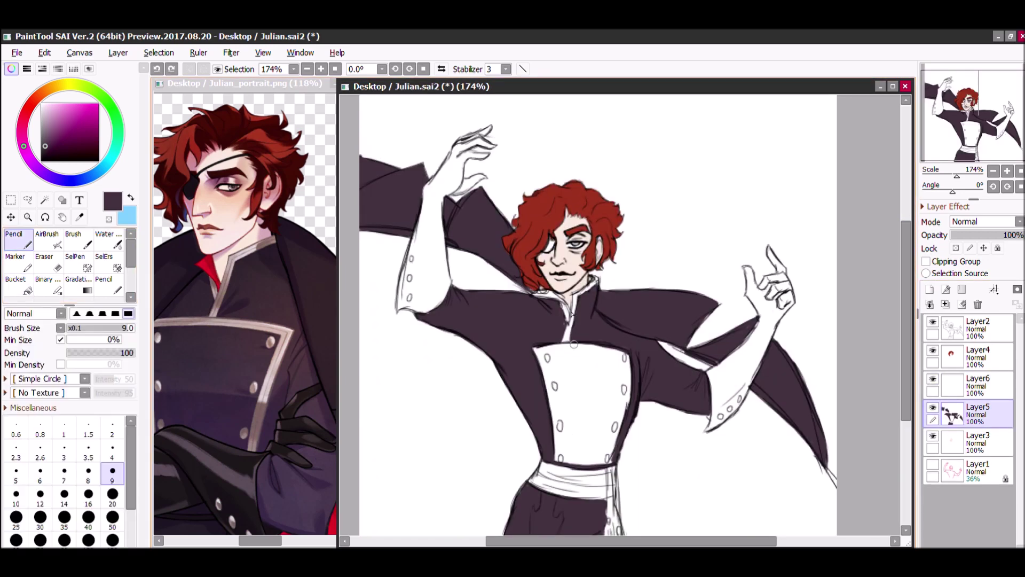
pyautogui.press('g')
pyautogui.click(604, 431)
pyautogui.press('n')
# Paint the collar trim beige on the new layer above the coat and save the file.
pyautogui.click(977, 385)
pyautogui.hotkey('ctrl', '+')
pyautogui.keyDown('alt'); pyautogui.click(558, 243); pyautogui.keyUp('alt')
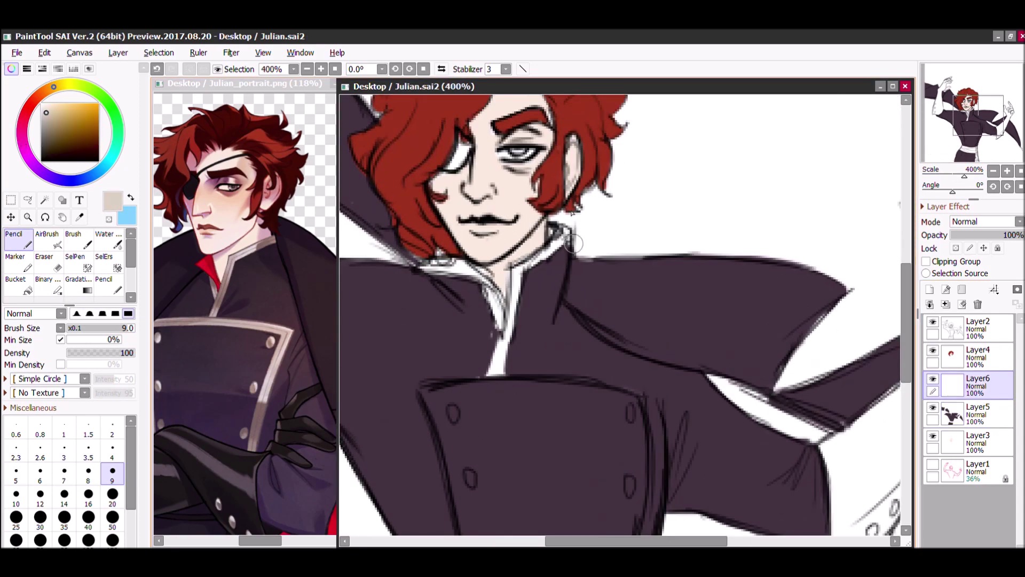
pyautogui.moveTo(514, 303); pyautogui.dragTo(495, 383)
pyautogui.hotkey('ctrl', 's')
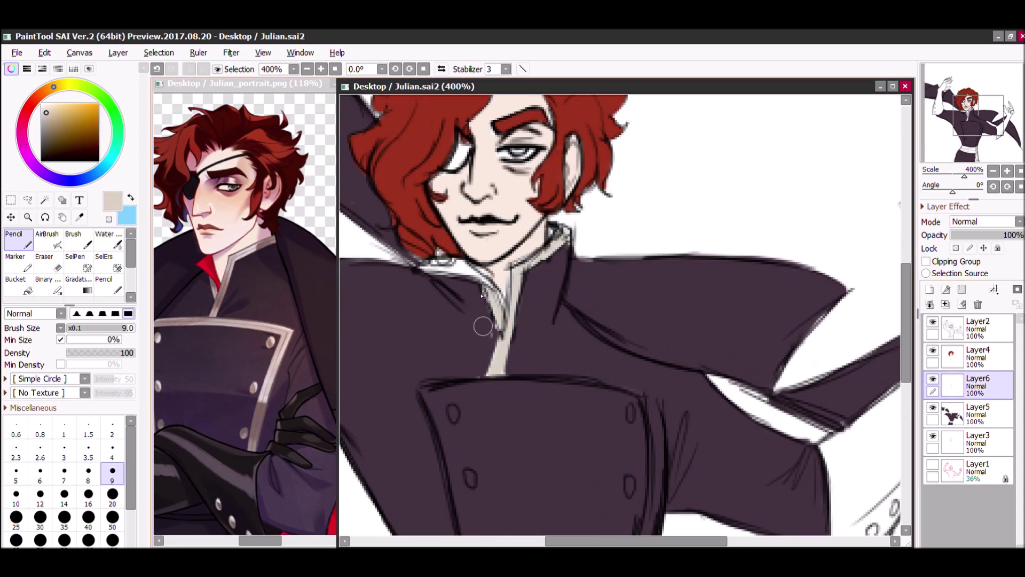
# Paint the chest panel's border and its buttons beige.
pyautogui.scroll(-2, 483, 326)
pyautogui.moveTo(453, 263); pyautogui.dragTo(622, 273)
pyautogui.moveTo(489, 398)
pyautogui.mouseDown()
pyautogui.moveTo(465, 271)
pyautogui.moveTo(495, 464)
pyautogui.mouseUp()
pyautogui.moveTo(623, 273); pyautogui.dragTo(596, 456)
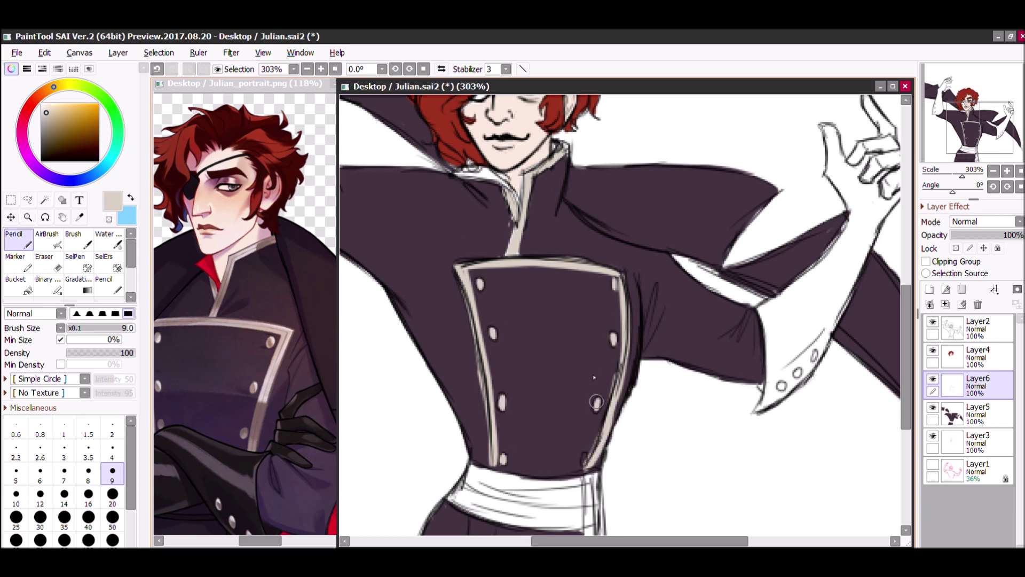
pyautogui.scroll(-3, 595, 377)
pyautogui.scroll(-1, 245, 320)
pyautogui.click(587, 320)
# On a new layer, outline and flood-fill the glove of the raised arm near the head in near-black, and save.
pyautogui.click(930, 289)
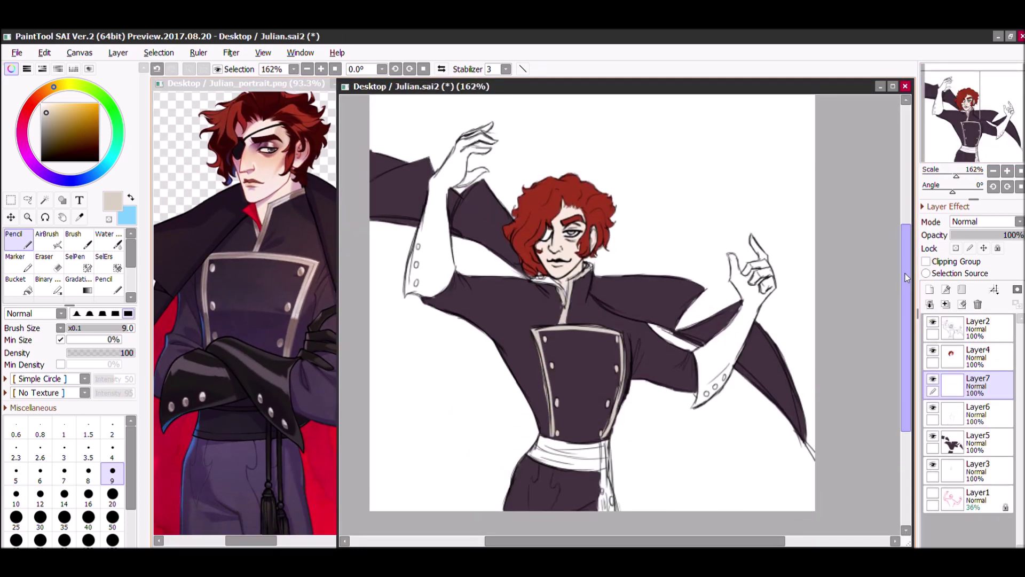
pyautogui.moveTo(906, 278); pyautogui.dragTo(907, 269)
pyautogui.hotkey('ctrl', 's')
pyautogui.keyDown('alt'); pyautogui.click(450, 140); pyautogui.keyUp('alt')
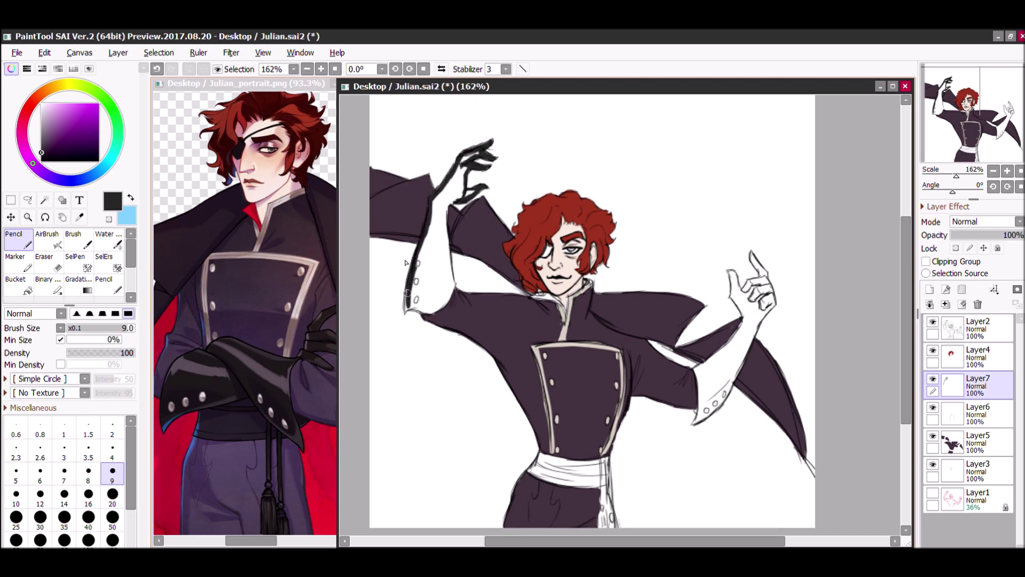
pyautogui.press('g')
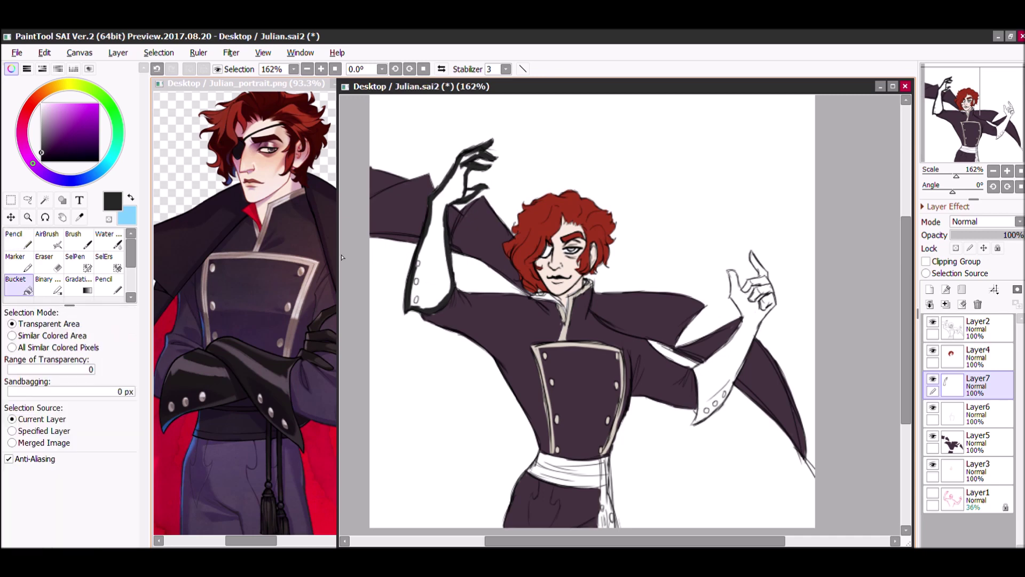
pyautogui.click(438, 245)
pyautogui.press('n')
pyautogui.moveTo(452, 317); pyautogui.dragTo(397, 317)
pyautogui.hotkey('ctrl', 's')
# Outline and flood-fill the other arm's glove in near-black, from its buttoned cuff up to the hand.
pyautogui.scroll(5, 586, 436)
pyautogui.moveTo(483, 374)
pyautogui.mouseDown()
pyautogui.moveTo(470, 486)
pyautogui.moveTo(511, 484)
pyautogui.moveTo(568, 391)
pyautogui.mouseUp()
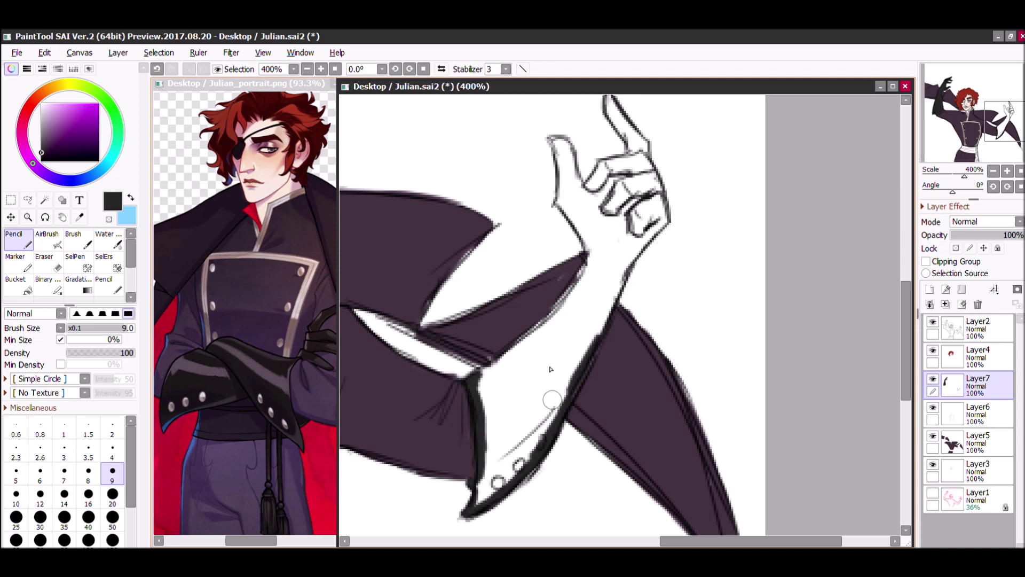
pyautogui.moveTo(483, 374)
pyautogui.mouseDown()
pyautogui.moveTo(550, 320)
pyautogui.moveTo(598, 246)
pyautogui.moveTo(560, 176)
pyautogui.moveTo(566, 147)
pyautogui.moveTo(593, 184)
pyautogui.moveTo(614, 112)
pyautogui.moveTo(649, 155)
pyautogui.moveTo(653, 181)
pyautogui.moveTo(644, 243)
pyautogui.moveTo(585, 356)
pyautogui.mouseUp()
pyautogui.press('g')
pyautogui.click(534, 374)
pyautogui.press('n')
pyautogui.scroll(-4, 472, 474)
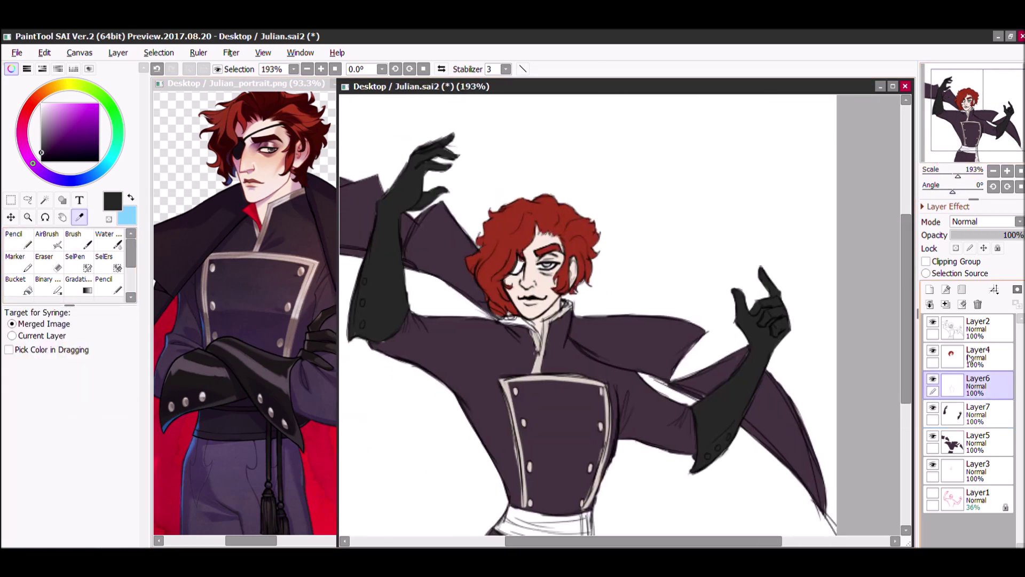
# Paint the glove buttons beige on the trim layer and touch up the cape edges in dark purple on the coat layer.
pyautogui.keyDown('alt'); pyautogui.click(366, 267); pyautogui.keyUp('alt')
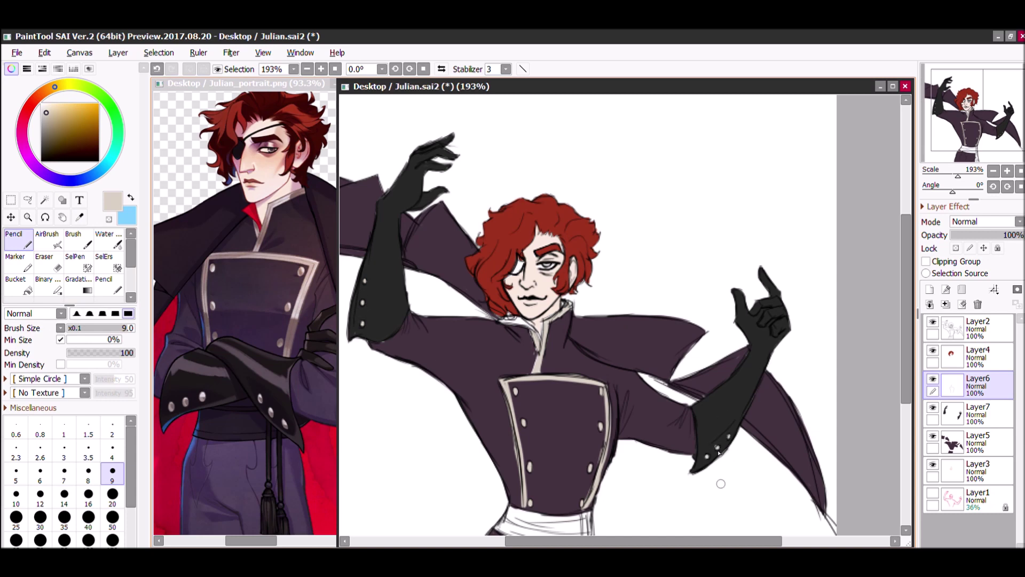
pyautogui.hscroll(-2, 587, 321)
pyautogui.click(977, 442)
pyautogui.keyDown('alt'); pyautogui.click(458, 221); pyautogui.keyUp('alt')
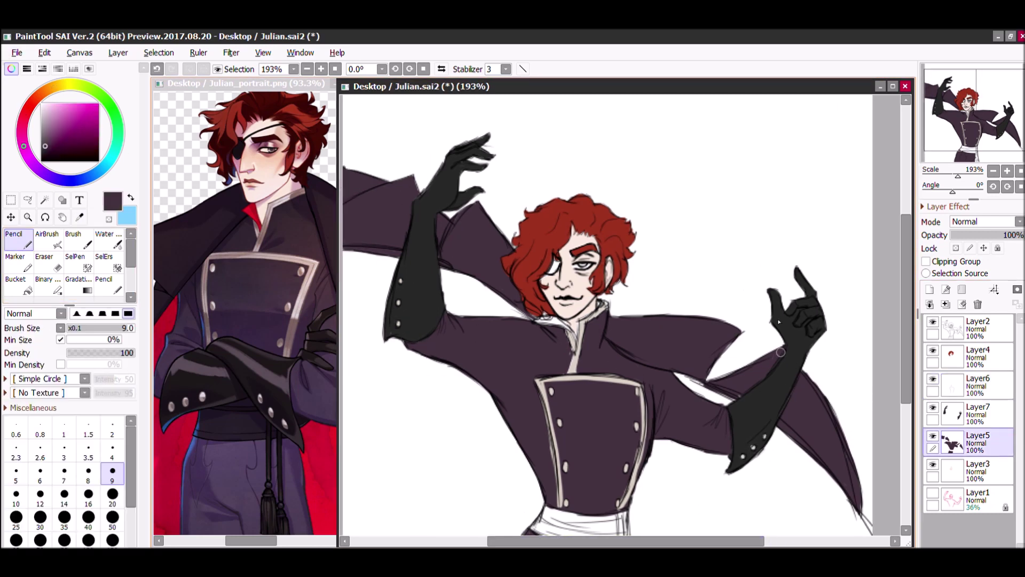
pyautogui.scroll(-2, 857, 308)
# On a new layer beneath the figure, outline and flood-fill the cape lining with red sampled from the reference, and save.
pyautogui.keyDown('alt'); pyautogui.click(166, 374); pyautogui.keyUp('alt')
pyautogui.click(427, 86)
pyautogui.hotkey('ctrl', 's')
pyautogui.click(977, 500)
pyautogui.click(930, 288)
pyautogui.moveTo(415, 492); pyautogui.dragTo(370, 320)
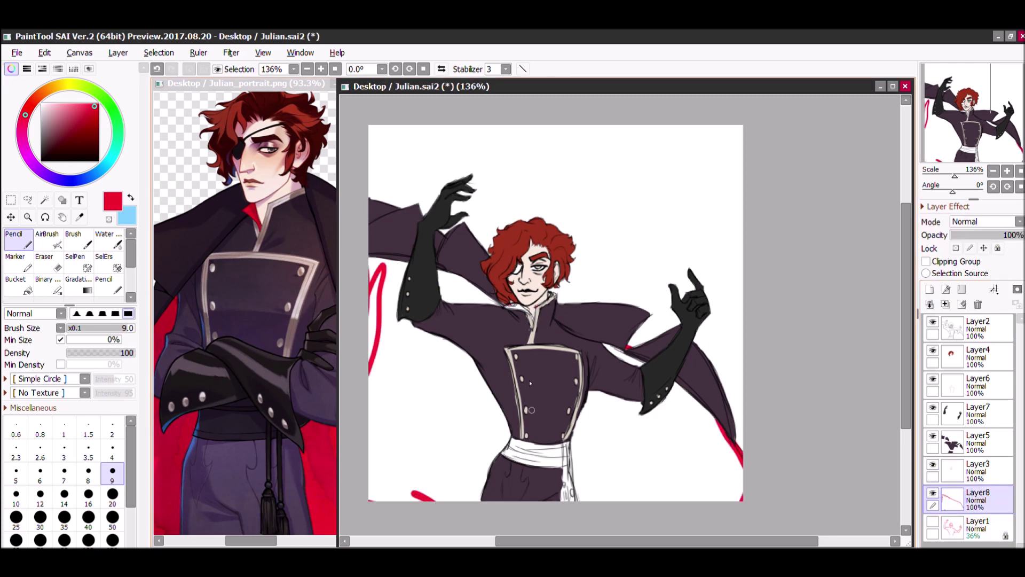
pyautogui.press('g')
pyautogui.click(499, 423)
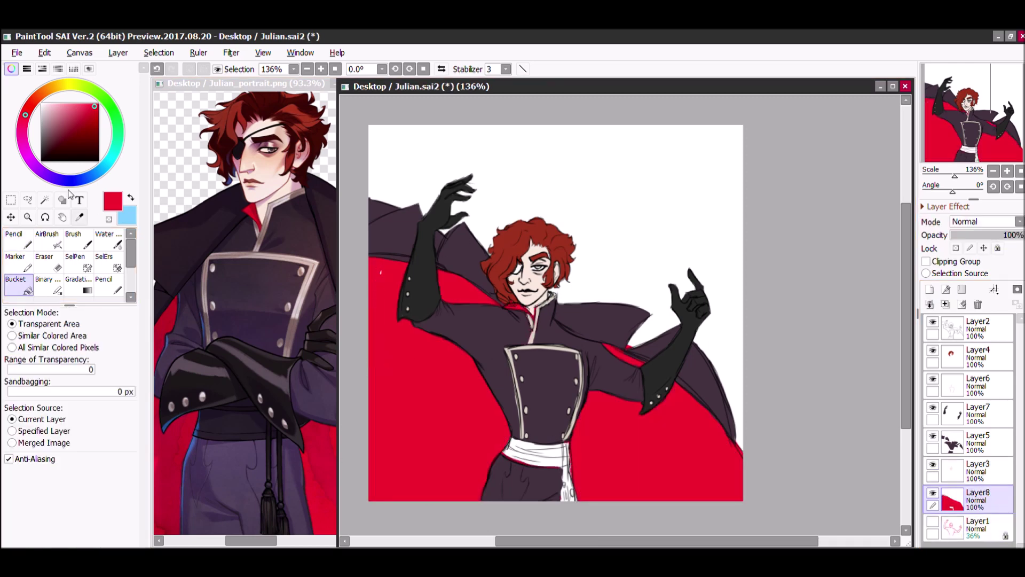
pyautogui.press('e')
pyautogui.press('n')
pyautogui.hotkey('ctrl', 's')
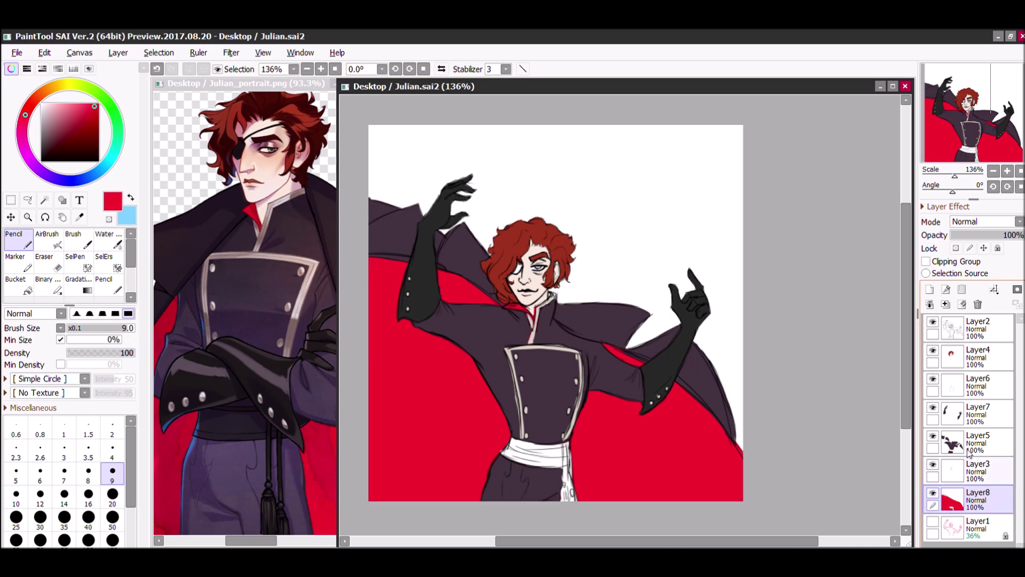
# Touch up the collar in dark purple on the coat layer and the neck in skin tone on the skin layer.
pyautogui.click(961, 469)
pyautogui.keyDown('alt'); pyautogui.click(526, 315); pyautogui.keyUp('alt')
pyautogui.scroll(2, 622, 305)
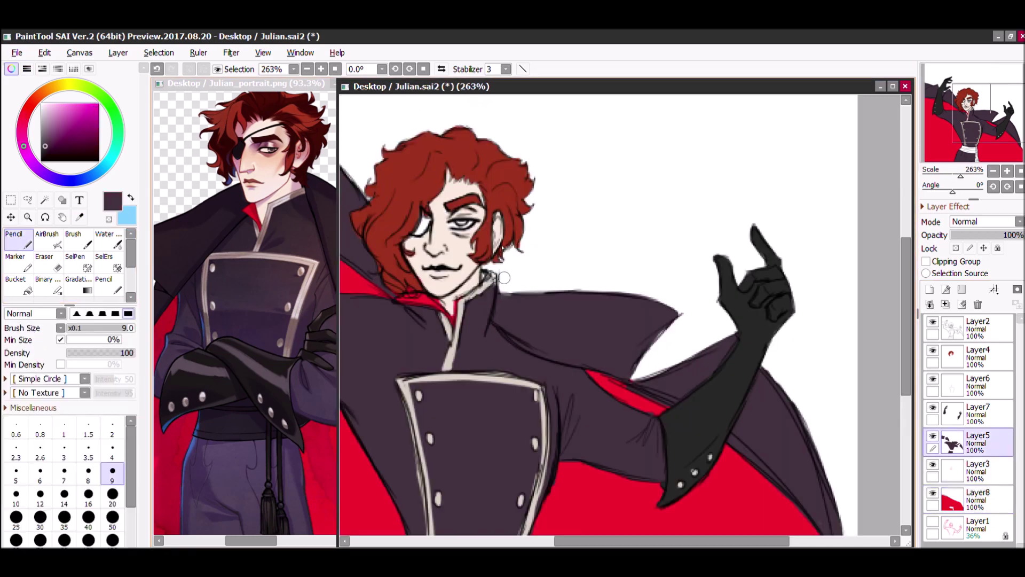
pyautogui.keyDown('alt'); pyautogui.click(451, 271); pyautogui.keyUp('alt')
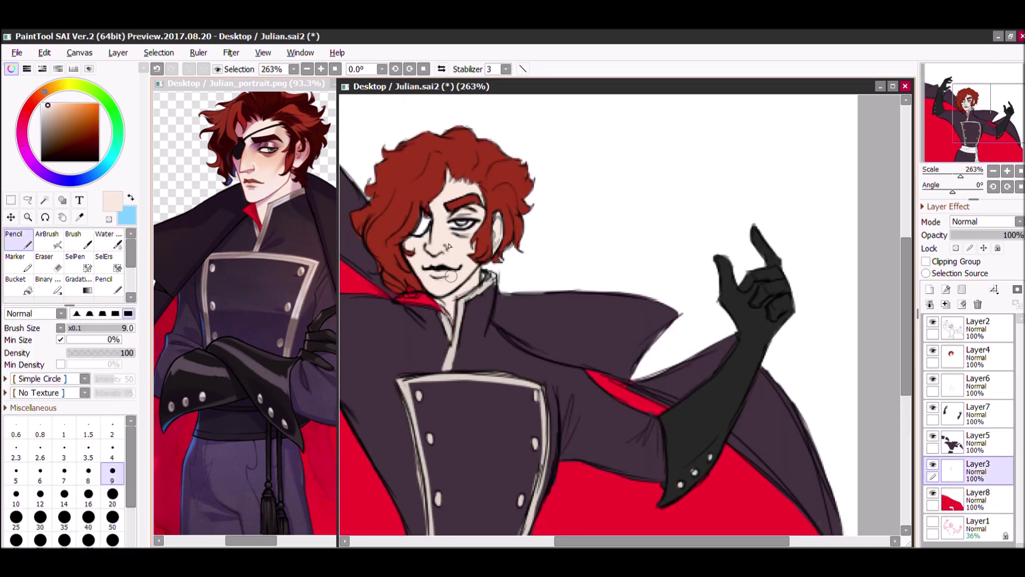
pyautogui.scroll(-1, 665, 178)
pyautogui.scroll(3, 505, 228)
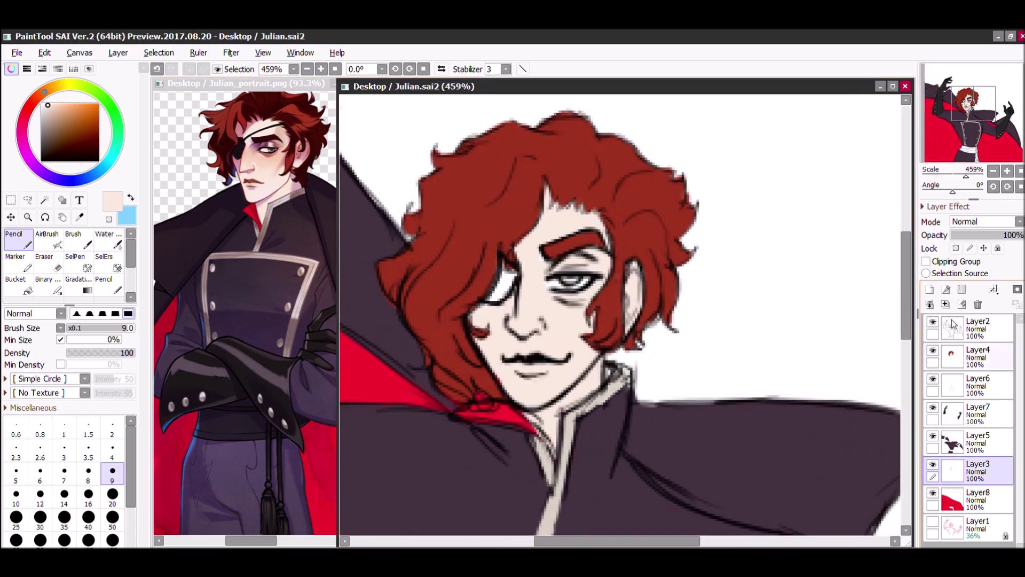
# Paint muted purple eyeshadow around the visible eye with a smaller Water brush on a new layer clipped to the skin, and save.
pyautogui.click(956, 248)
pyautogui.scroll(4, 251, 160)
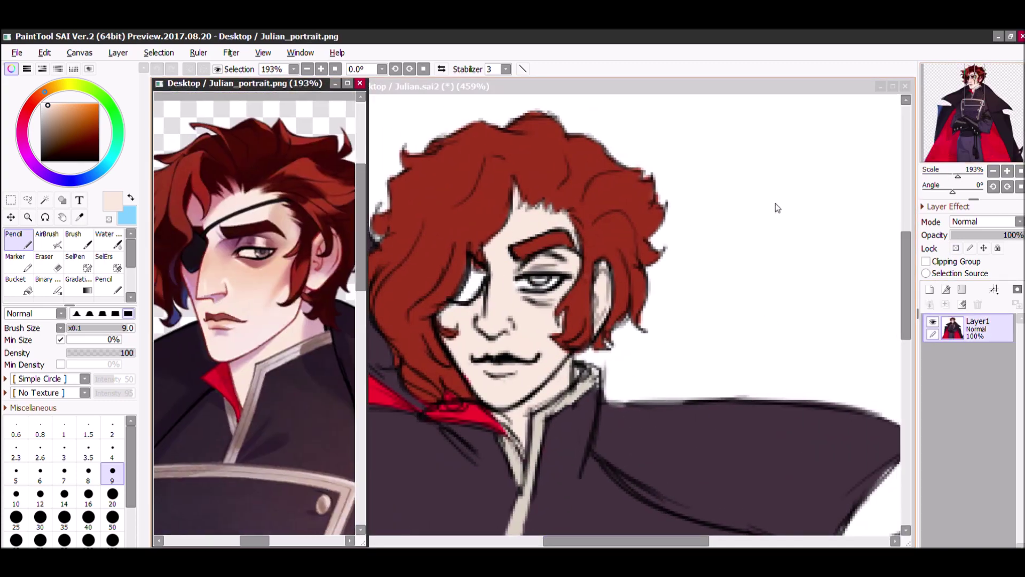
pyautogui.click(32, 163)
pyautogui.click(55, 131)
pyautogui.click(930, 289)
pyautogui.click(925, 262)
pyautogui.click(108, 239)
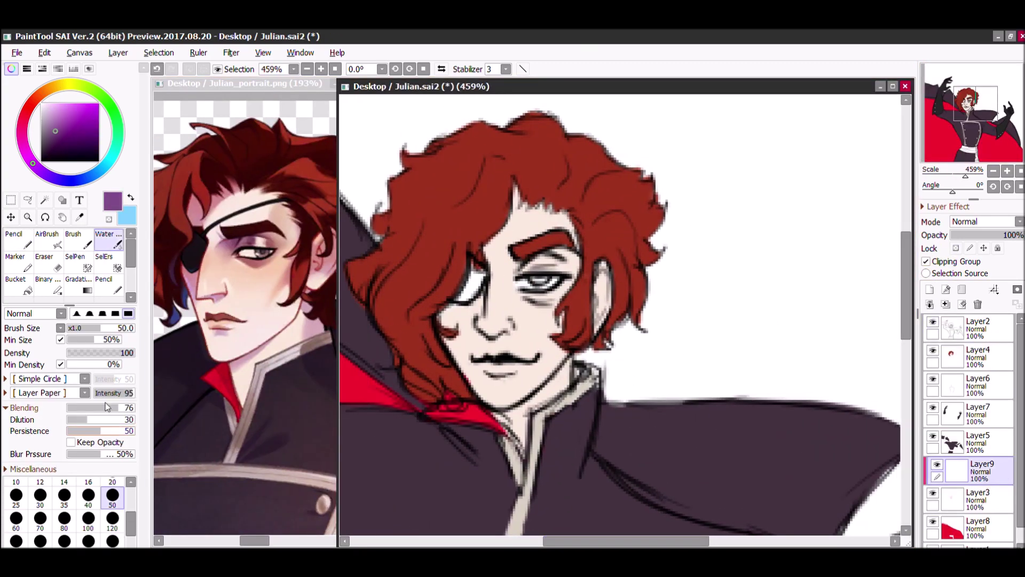
pyautogui.press('[')
pyautogui.press('[')
pyautogui.moveTo(515, 263)
pyautogui.mouseDown()
pyautogui.moveTo(568, 272)
pyautogui.moveTo(539, 259)
pyautogui.mouseUp()
pyautogui.keyDown('alt'); pyautogui.click(534, 299); pyautogui.keyUp('alt')
pyautogui.hotkey('ctrl', 's')
# Brush a peach blush onto the nose, cheek and ear with a size 10 Water brush on another clipped layer.
pyautogui.click(80, 217)
pyautogui.click(108, 239)
pyautogui.click(930, 289)
pyautogui.click(58, 109)
pyautogui.moveTo(494, 286); pyautogui.dragTo(508, 324)
pyautogui.press(']')
pyautogui.press(']')
pyautogui.press(']')
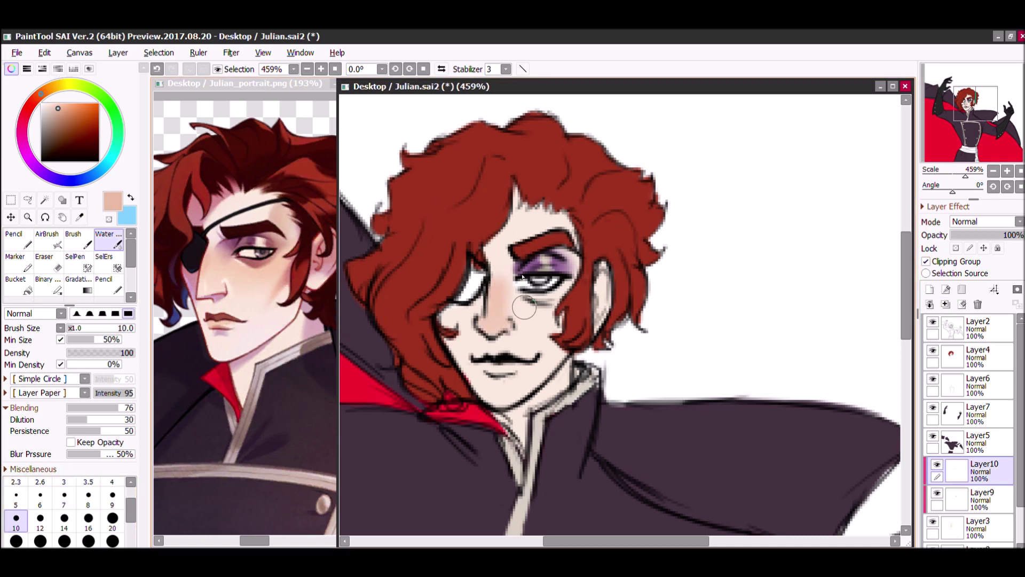
pyautogui.moveTo(603, 263); pyautogui.dragTo(605, 274)
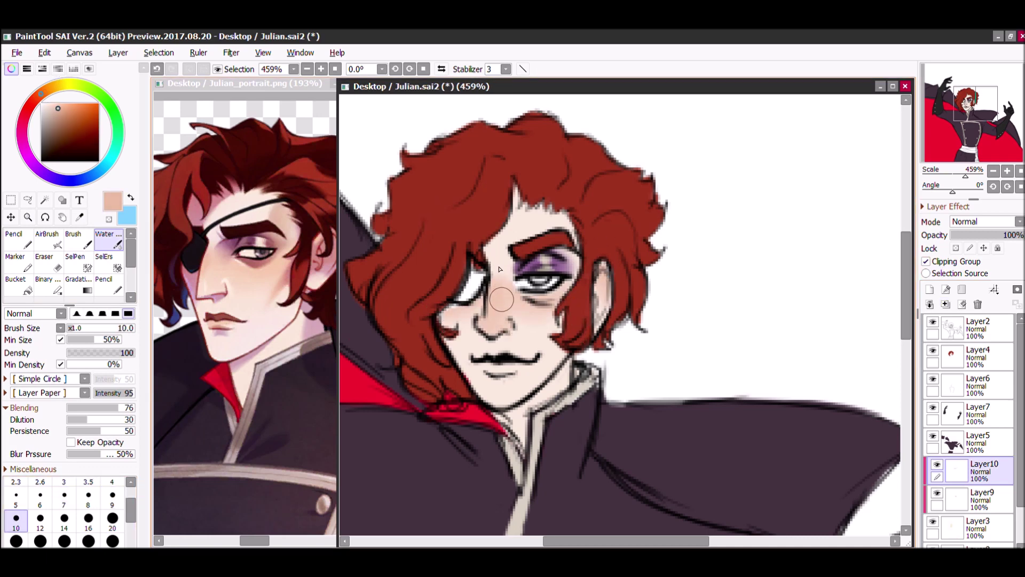
# Colour the lower lip and blend it with the Water brush.
pyautogui.press('n')
pyautogui.keyDown('alt'); pyautogui.click(487, 365); pyautogui.keyUp('alt')
pyautogui.press('w')
pyautogui.moveTo(497, 368); pyautogui.dragTo(483, 369)
# Shade the area under the visible eye in muted red with a size 4 pencil and save the file.
pyautogui.press('n')
pyautogui.keyDown('alt'); pyautogui.click(533, 329); pyautogui.keyUp('alt')
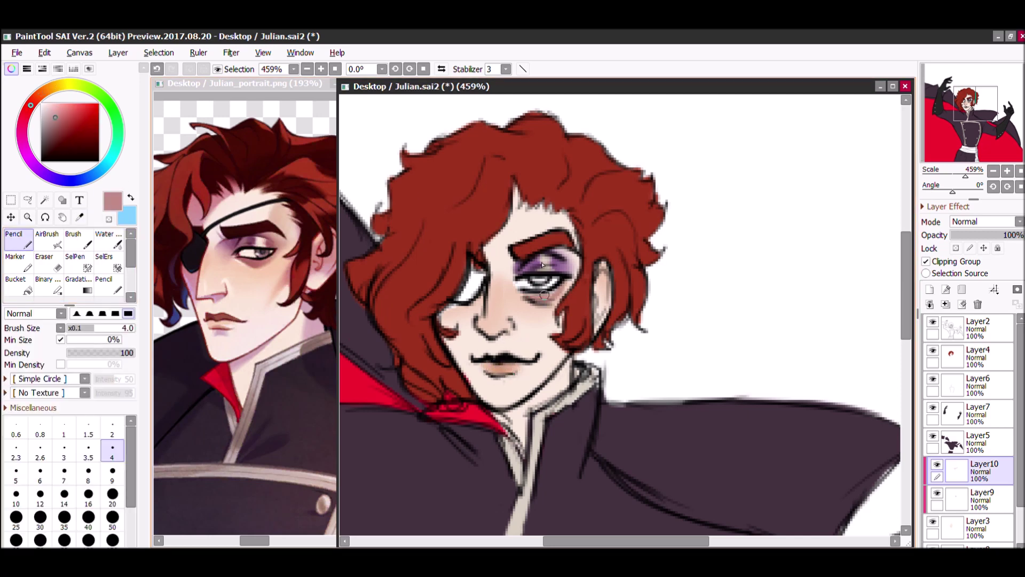
pyautogui.keyDown('ctrl'); pyautogui.keyDown('alt'); pyautogui.click(439, 317); pyautogui.keyUp('alt'); pyautogui.keyUp('ctrl')
pyautogui.keyDown('alt'); pyautogui.click(439, 317); pyautogui.keyUp('alt')
pyautogui.hotkey('ctrl', 's')
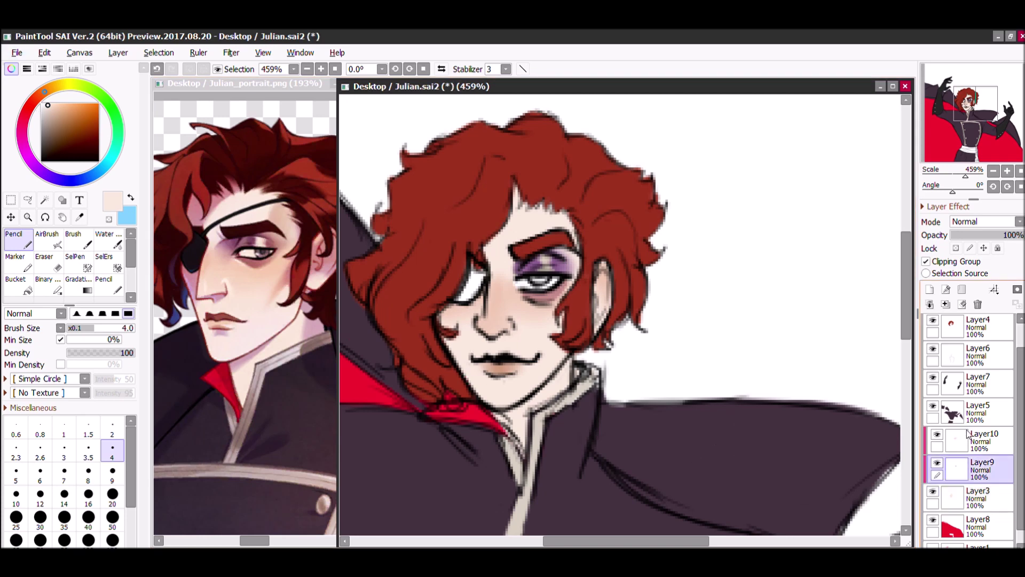
# Fill in the eyepatch with dark brown on the coat layer.
pyautogui.keyDown('ctrl'); pyautogui.keyDown('alt'); pyautogui.click(470, 251); pyautogui.keyUp('alt'); pyautogui.keyUp('ctrl')
pyautogui.keyDown('alt'); pyautogui.click(470, 251); pyautogui.keyUp('alt')
pyautogui.moveTo(481, 240); pyautogui.dragTo(459, 271)
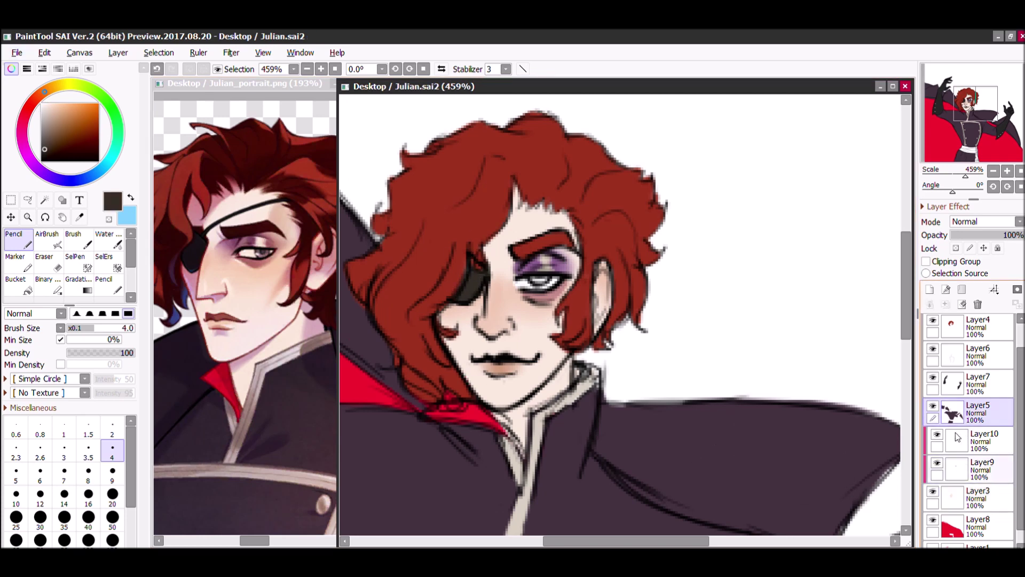
# Colour the visible eye's iris purplish pink on a new layer with a size 3 pencil and save the file.
pyautogui.hotkey('ctrl', 'shift', 'n')
pyautogui.scroll(1, 569, 320)
pyautogui.keyDown('alt'); pyautogui.click(569, 321); pyautogui.keyUp('alt')
pyautogui.keyDown('alt'); pyautogui.click(546, 246); pyautogui.keyUp('alt')
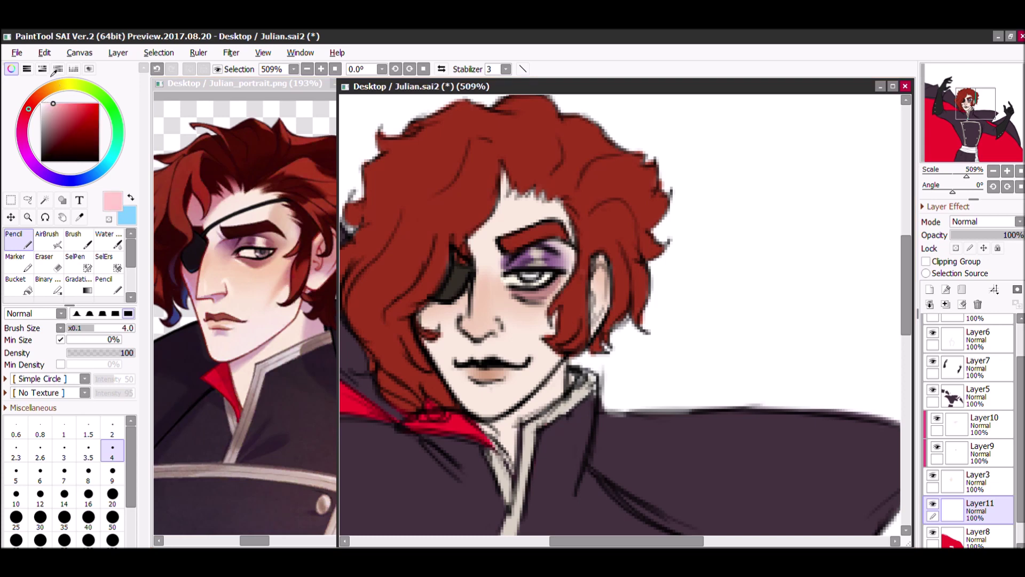
pyautogui.click(64, 451)
pyautogui.click(55, 105)
pyautogui.hotkey('ctrl', 's')
pyautogui.moveTo(520, 270); pyautogui.dragTo(540, 278)
pyautogui.click(22, 136)
pyautogui.click(56, 111)
pyautogui.hotkey('ctrl', 's')
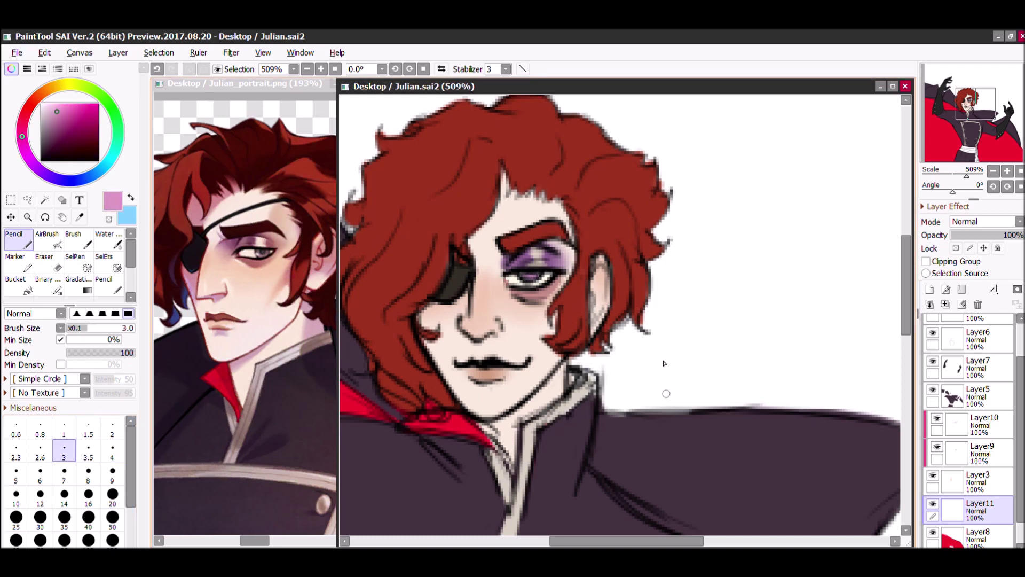
# Paint dull pink skin shadows under the hairline and in the ear on a new clipped layer with a size 9 pencil.
pyautogui.click(962, 430)
pyautogui.hotkey('ctrl', 'shift', 'n')
pyautogui.click(926, 261)
pyautogui.keyDown('alt'); pyautogui.click(507, 213); pyautogui.keyUp('alt')
pyautogui.click(112, 473)
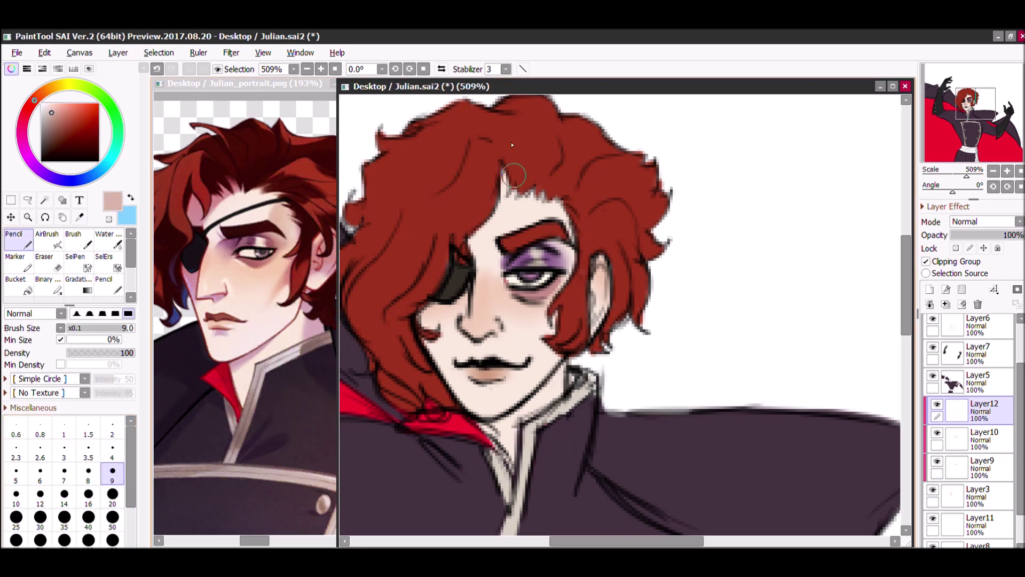
pyautogui.moveTo(497, 227); pyautogui.dragTo(505, 177)
pyautogui.hotkey('ctrl', 's')
pyautogui.moveTo(592, 317); pyautogui.dragTo(595, 278)
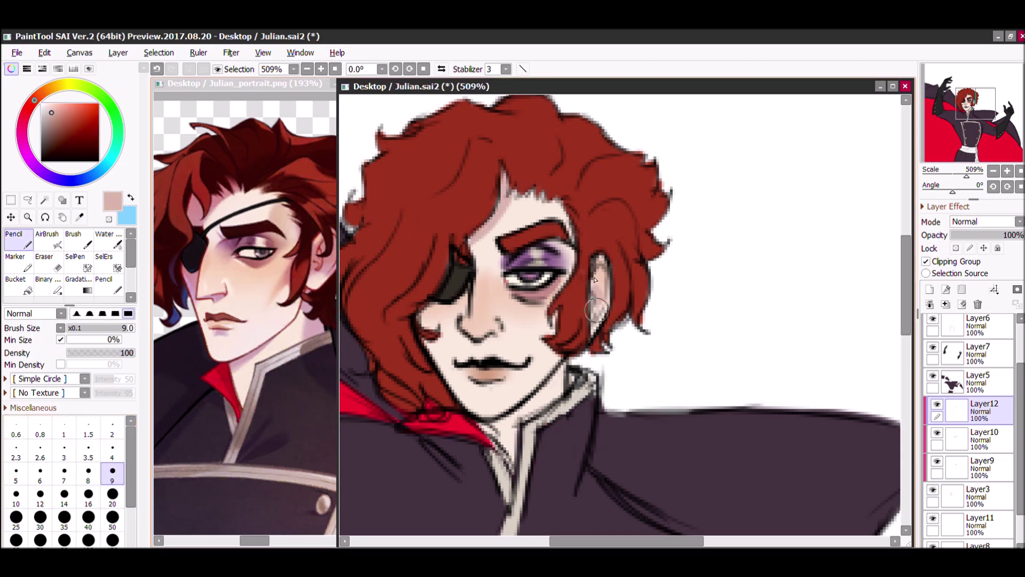
# Set the skin shadow layer to Multiply at 57% opacity and extend the shading over the face and neck, blending with the Water brush.
pyautogui.click(985, 221)
pyautogui.click(971, 240)
pyautogui.moveTo(1023, 235); pyautogui.dragTo(992, 235)
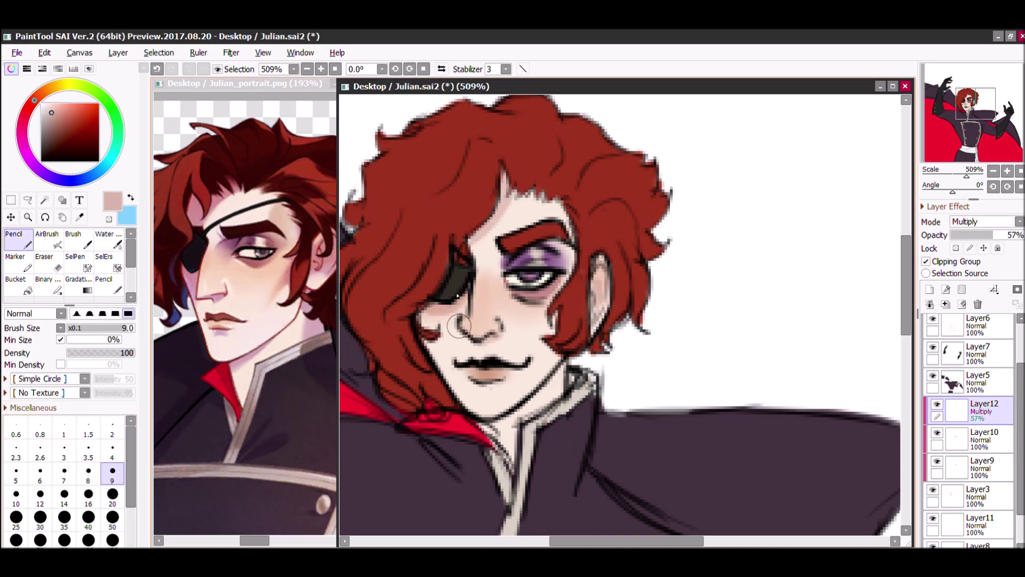
pyautogui.moveTo(528, 289); pyautogui.dragTo(564, 237)
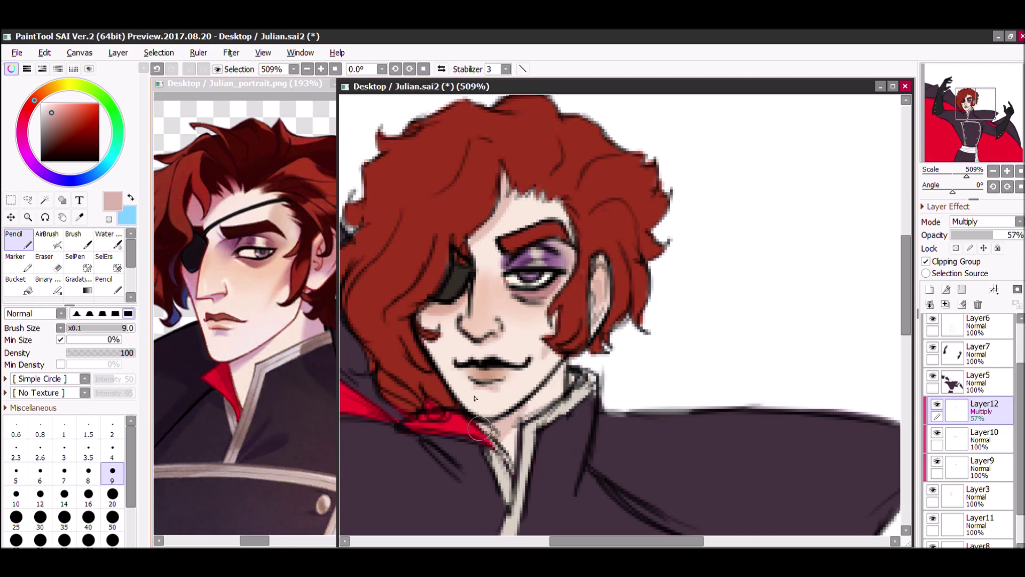
pyautogui.press('c')
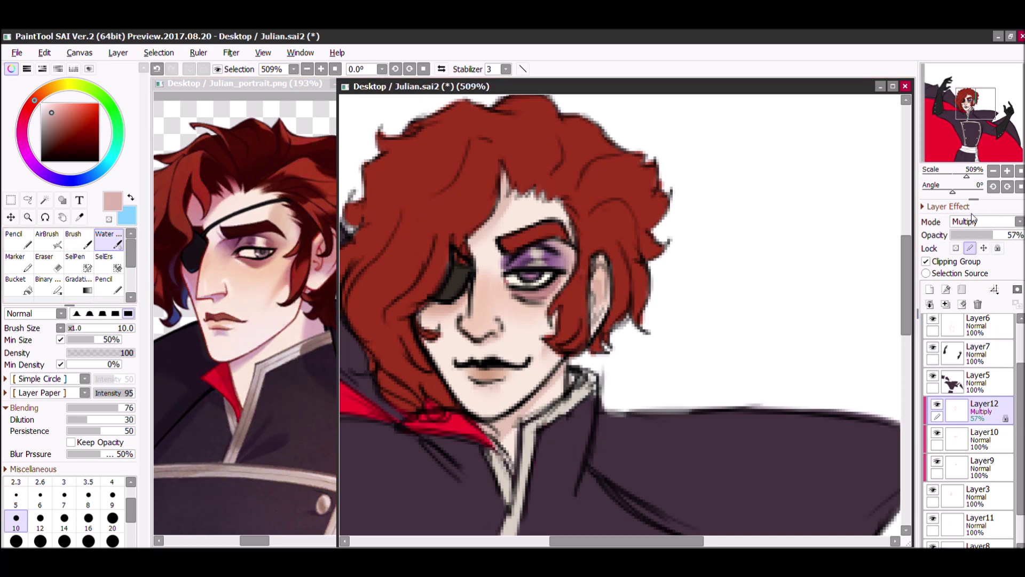
# Airbrush purple at size 20 onto the hairline, cheek and ear on another clipped layer and lower its opacity to 49%.
pyautogui.click(929, 289)
pyautogui.click(65, 113)
pyautogui.click(47, 240)
pyautogui.hotkey('ctrl', 's')
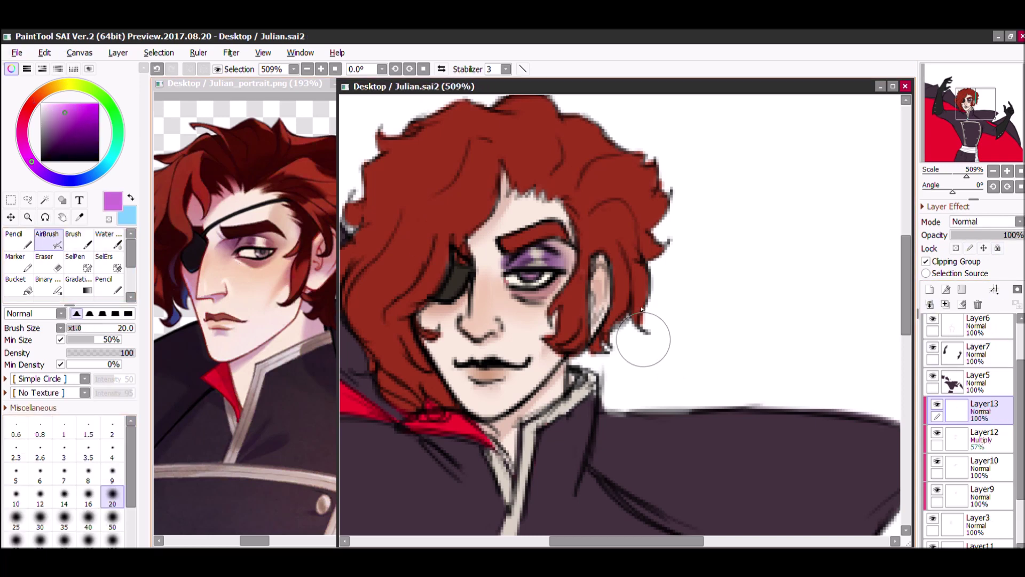
pyautogui.moveTo(500, 163); pyautogui.dragTo(508, 185)
pyautogui.moveTo(452, 299); pyautogui.dragTo(437, 321)
pyautogui.moveTo(1020, 235); pyautogui.dragTo(986, 234)
pyautogui.moveTo(598, 267); pyautogui.dragTo(604, 305)
pyautogui.hotkey('ctrl', '-')
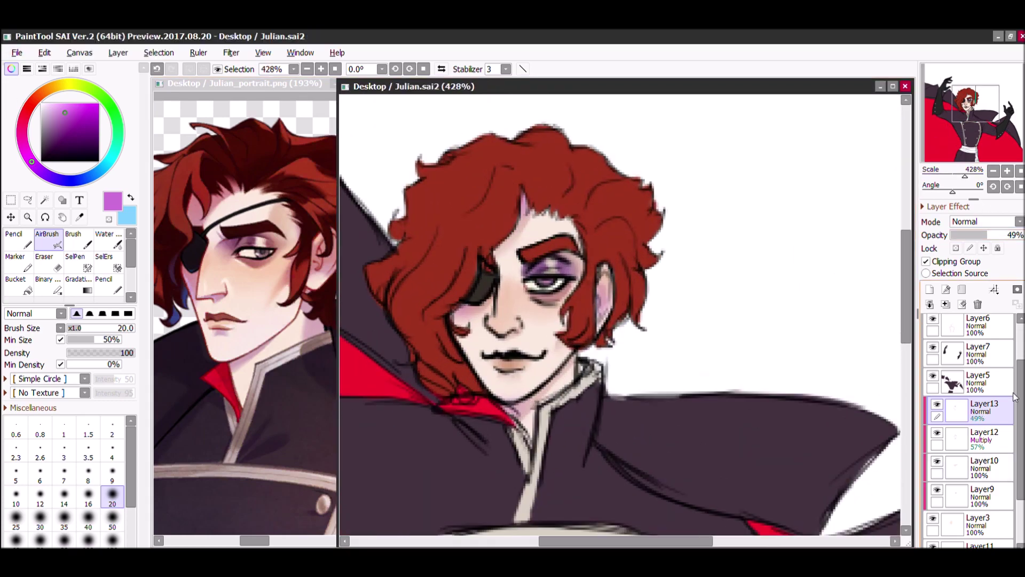
# Add pale cream highlights to the face with a size 4 pencil on a new clipped layer and save the file.
pyautogui.hotkey('ctrl', 'shift', 'n')
pyautogui.press('n')
pyautogui.keyDown('alt'); pyautogui.click(539, 230); pyautogui.keyUp('alt')
pyautogui.hotkey('ctrl', 's')
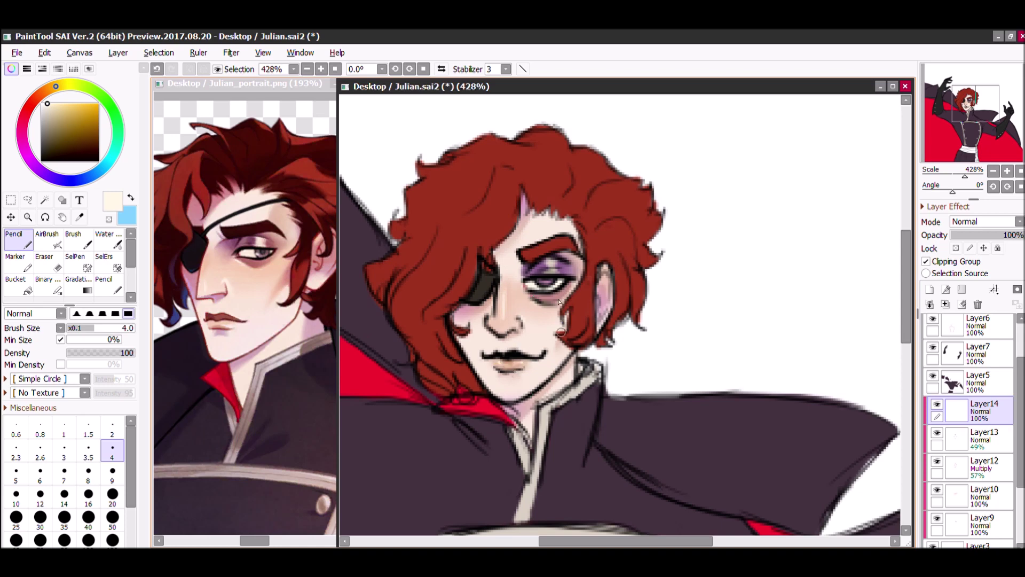
# Group the skin layer and its clipped shading layers into a collapsed folder and save the file.
pyautogui.click(961, 288)
pyautogui.scroll(-2, 962, 339)
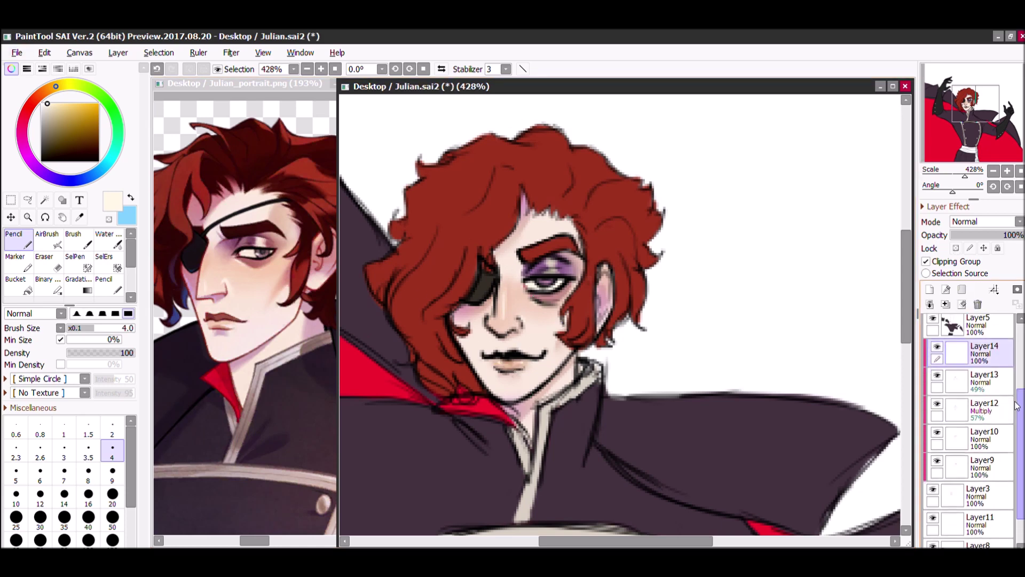
pyautogui.click(949, 359)
pyautogui.scroll(5, 988, 374)
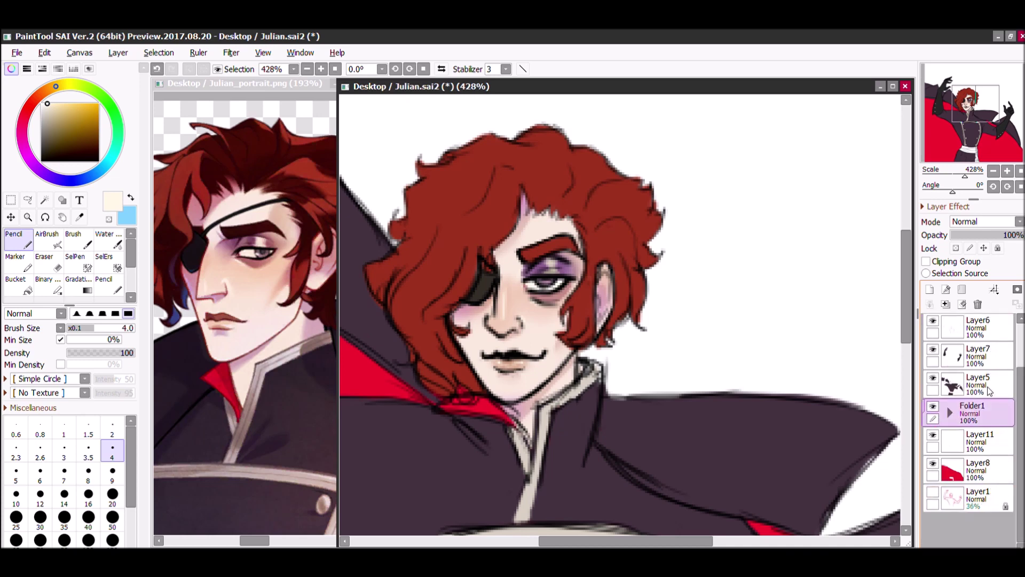
pyautogui.hotkey('ctrl', 's')
# Try dotting brown freckles across the nose and cheeks with a size 2 pencil on a new clipped layer in the skin folder.
pyautogui.click(982, 442)
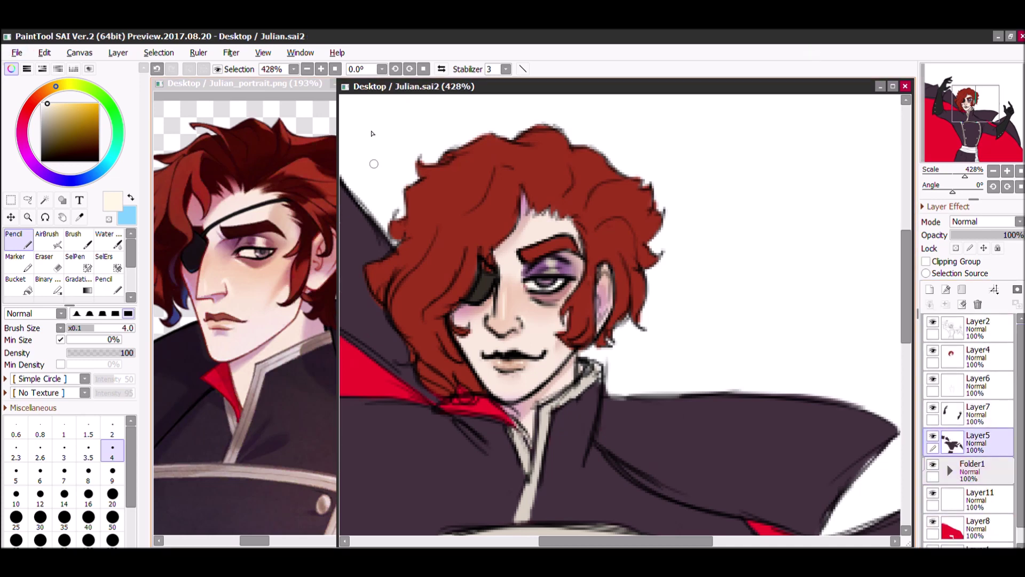
pyautogui.moveTo(656, 463); pyautogui.dragTo(665, 462)
pyautogui.click(950, 470)
pyautogui.click(929, 289)
pyautogui.click(926, 261)
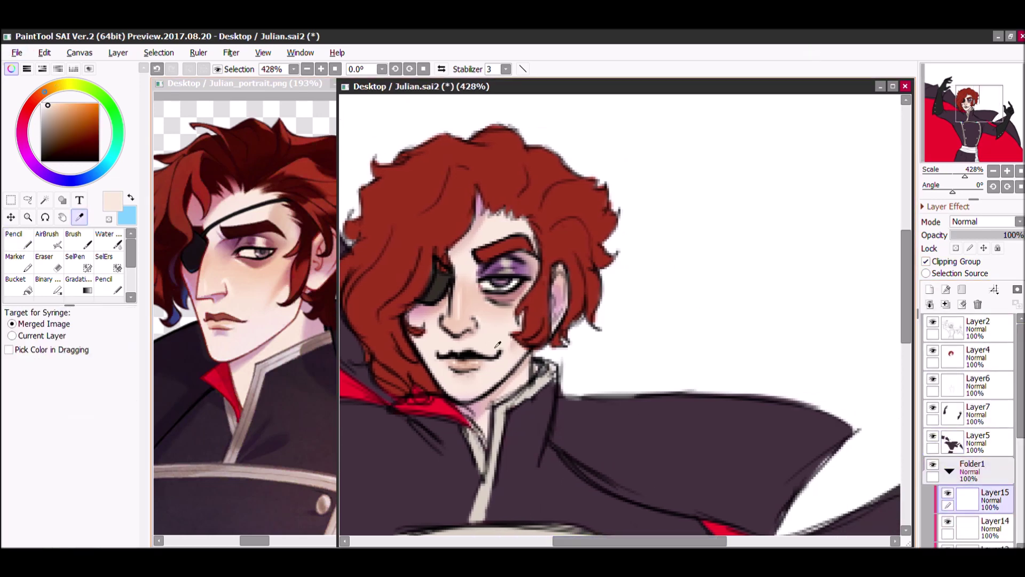
pyautogui.click(112, 430)
pyautogui.click(60, 108)
pyautogui.keyDown('alt'); pyautogui.click(487, 283); pyautogui.keyUp('alt')
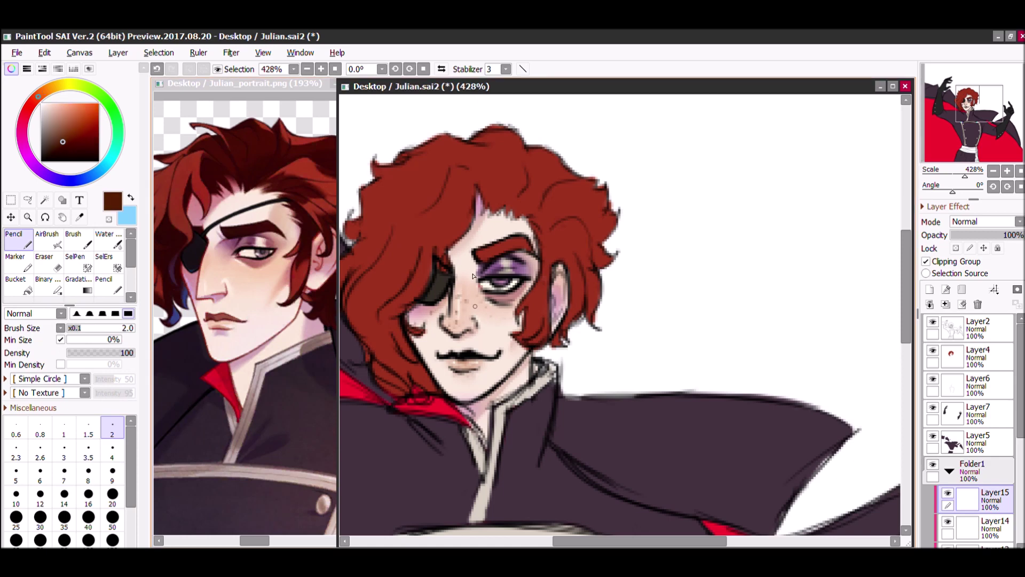
pyautogui.click(997, 235)
pyautogui.click(1017, 235)
pyautogui.click(950, 470)
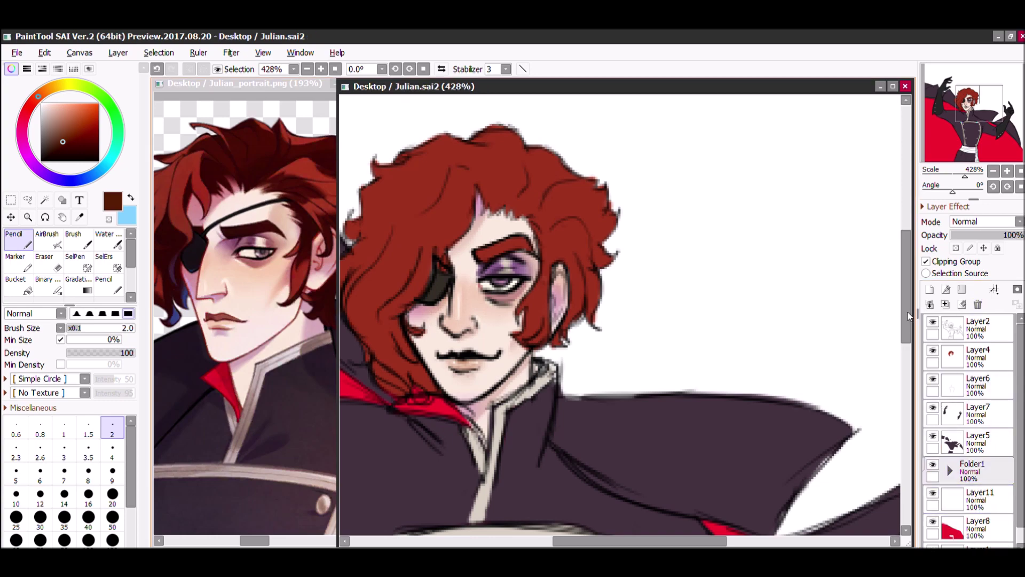
# Shade the hair strands in dark red with a size 9 pencil on a clipped layer in a hair folder, blending with the Water brush.
pyautogui.scroll(-3, 962, 133)
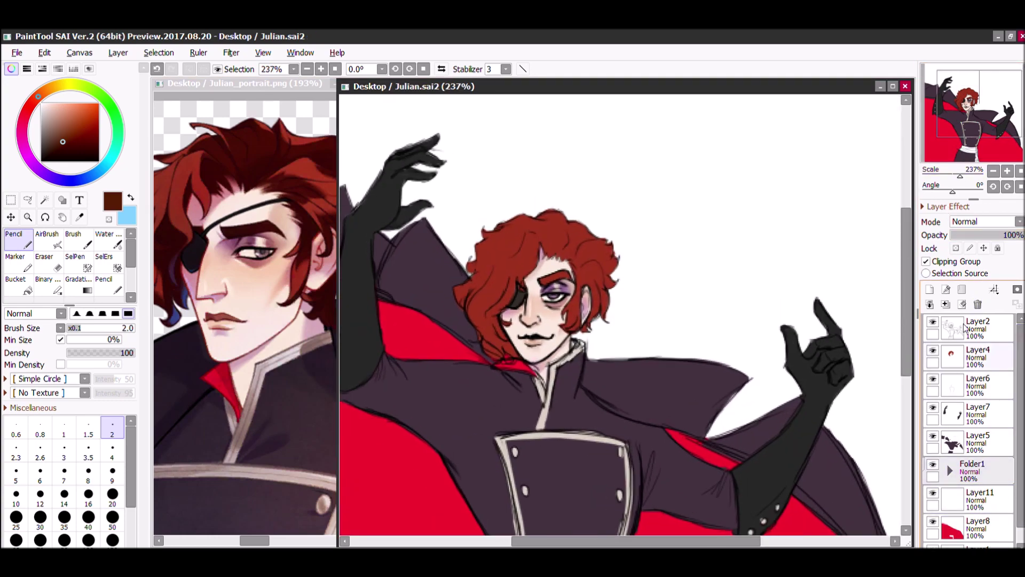
pyautogui.keyDown('alt'); pyautogui.click(156, 135); pyautogui.keyUp('alt')
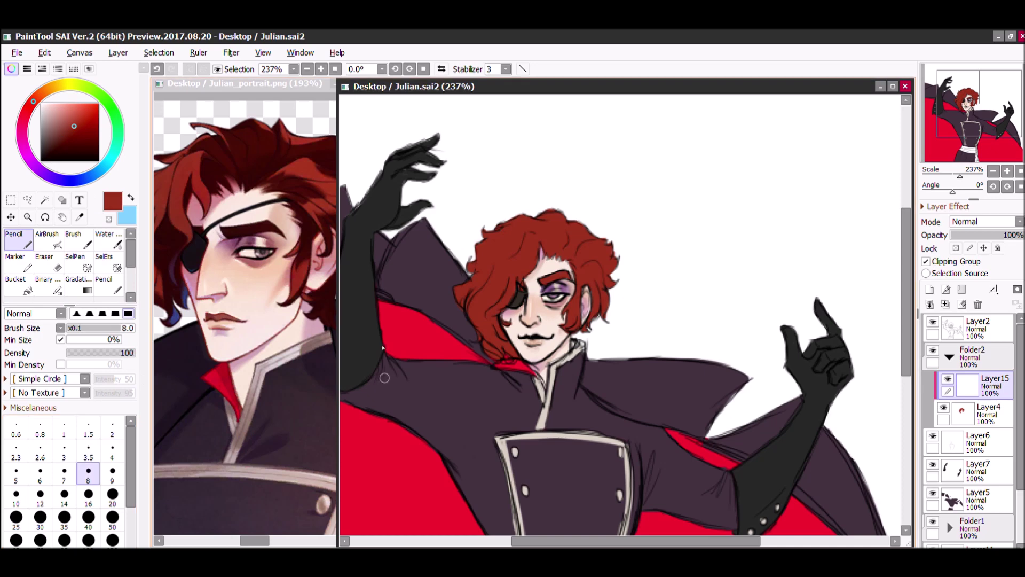
pyautogui.click(80, 138)
pyautogui.scroll(1, 574, 511)
pyautogui.moveTo(578, 282); pyautogui.dragTo(580, 298)
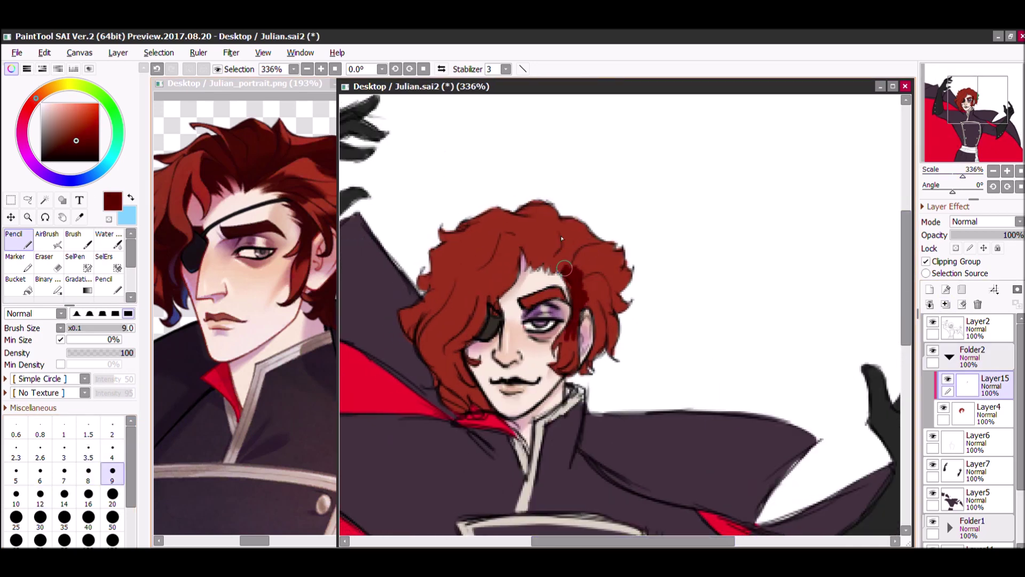
pyautogui.moveTo(491, 325)
pyautogui.mouseDown()
pyautogui.moveTo(476, 402)
pyautogui.moveTo(441, 378)
pyautogui.moveTo(452, 285)
pyautogui.moveTo(453, 385)
pyautogui.moveTo(405, 322)
pyautogui.moveTo(500, 231)
pyautogui.moveTo(480, 258)
pyautogui.moveTo(457, 260)
pyautogui.moveTo(445, 240)
pyautogui.moveTo(601, 233)
pyautogui.mouseUp()
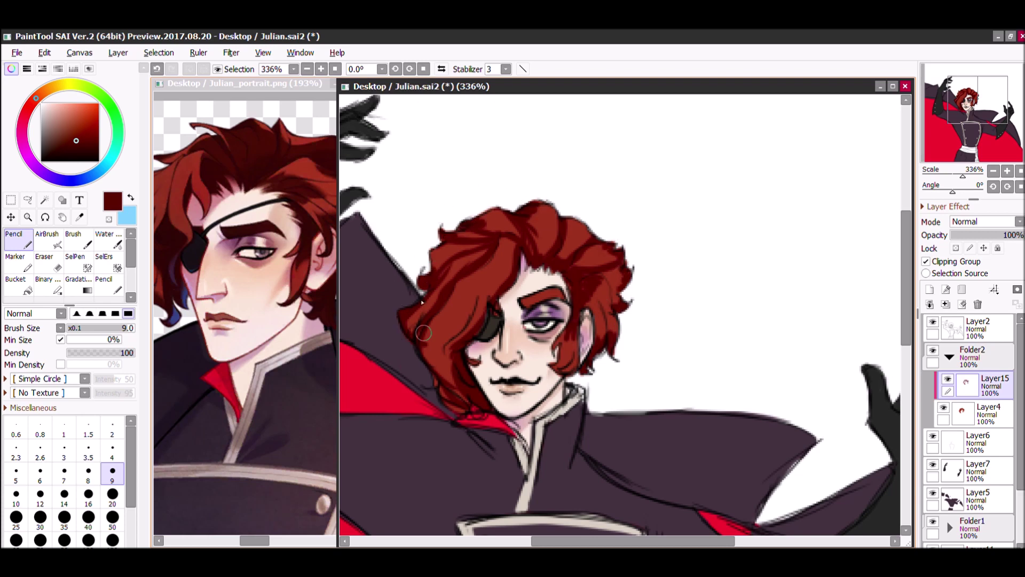
pyautogui.moveTo(423, 337); pyautogui.dragTo(462, 396)
pyautogui.moveTo(574, 363); pyautogui.dragTo(554, 375)
pyautogui.press('c')
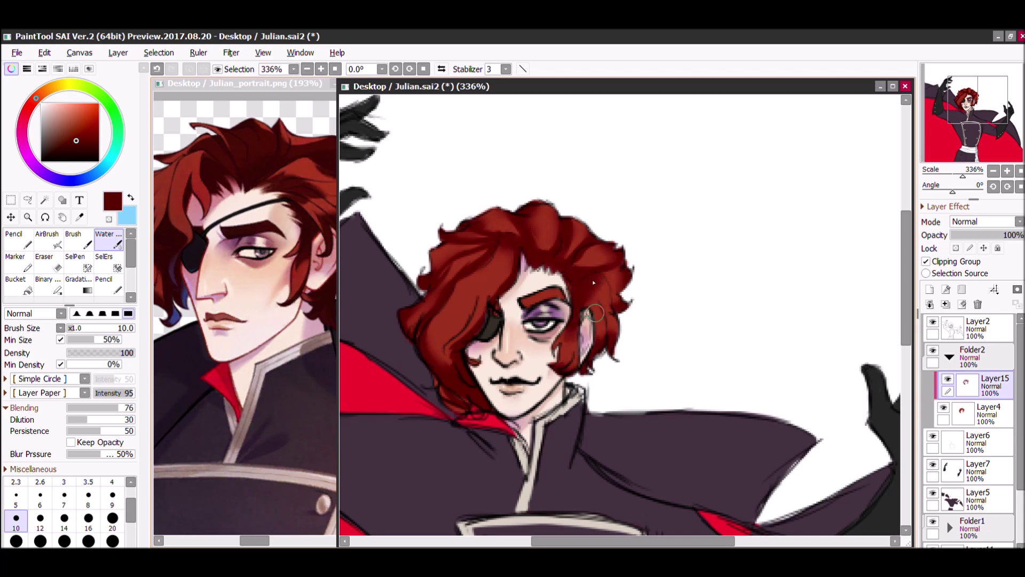
# Draw the eyepatch strap across the forehead in black on the line art layer with a size 4 pencil.
pyautogui.press('n')
pyautogui.moveTo(479, 369)
pyautogui.mouseDown()
pyautogui.moveTo(545, 369)
pyautogui.moveTo(460, 369)
pyautogui.mouseUp()
pyautogui.click(978, 326)
pyautogui.click(112, 453)
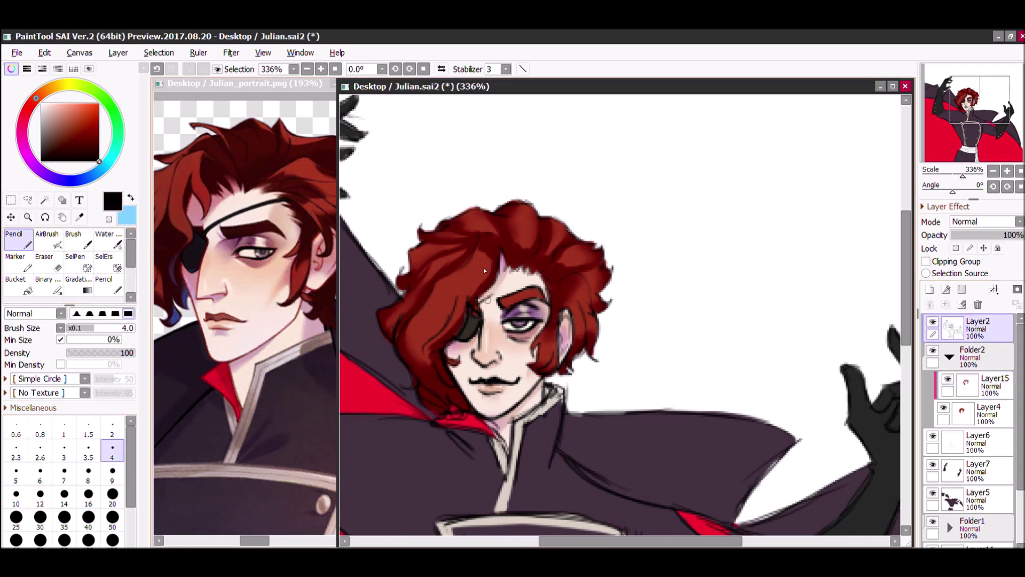
# Paint peach hair highlights with a size 8 pencil on a new clipped layer, blend them with the Water brush and lower the layer's opacity.
pyautogui.click(977, 383)
pyautogui.keyDown('alt'); pyautogui.click(229, 289); pyautogui.keyUp('alt')
pyautogui.click(929, 288)
pyautogui.click(926, 261)
pyautogui.click(88, 472)
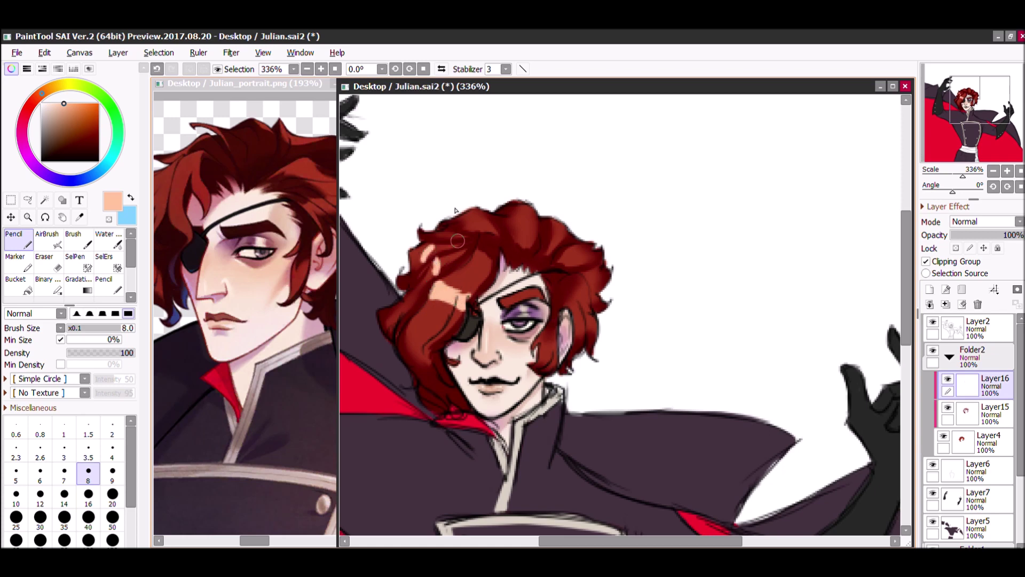
pyautogui.moveTo(414, 324); pyautogui.dragTo(439, 318)
pyautogui.press('c')
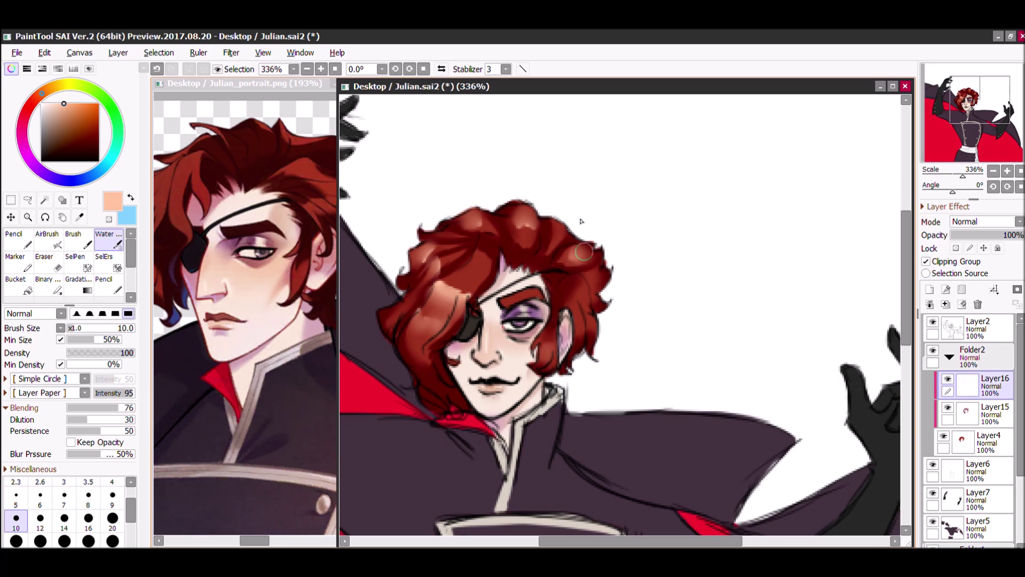
pyautogui.press('e')
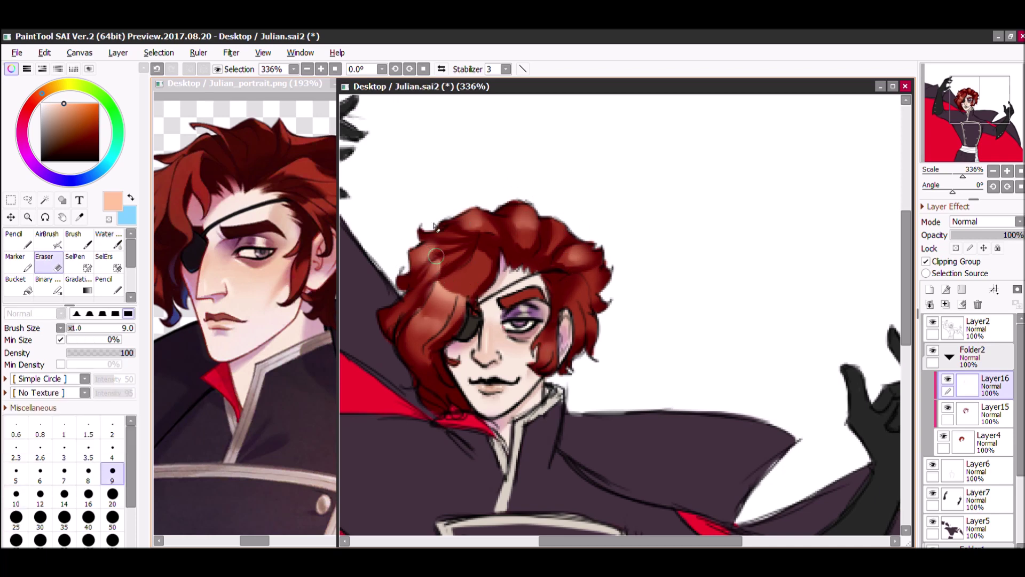
pyautogui.press('c')
pyautogui.hotkey('ctrl', 's')
pyautogui.moveTo(1018, 235); pyautogui.dragTo(992, 235)
# Collapse the hair folder and put the gloves layer in its own folder with a new clipped layer above it.
pyautogui.moveTo(963, 176); pyautogui.dragTo(952, 141)
pyautogui.scroll(3, 952, 141)
pyautogui.scroll(-3, 969, 427)
pyautogui.click(978, 534)
pyautogui.click(18, 239)
pyautogui.click(933, 361)
pyautogui.scroll(1, 969, 401)
pyautogui.click(950, 355)
pyautogui.click(932, 348)
pyautogui.click(932, 349)
pyautogui.scroll(3, 614, 310)
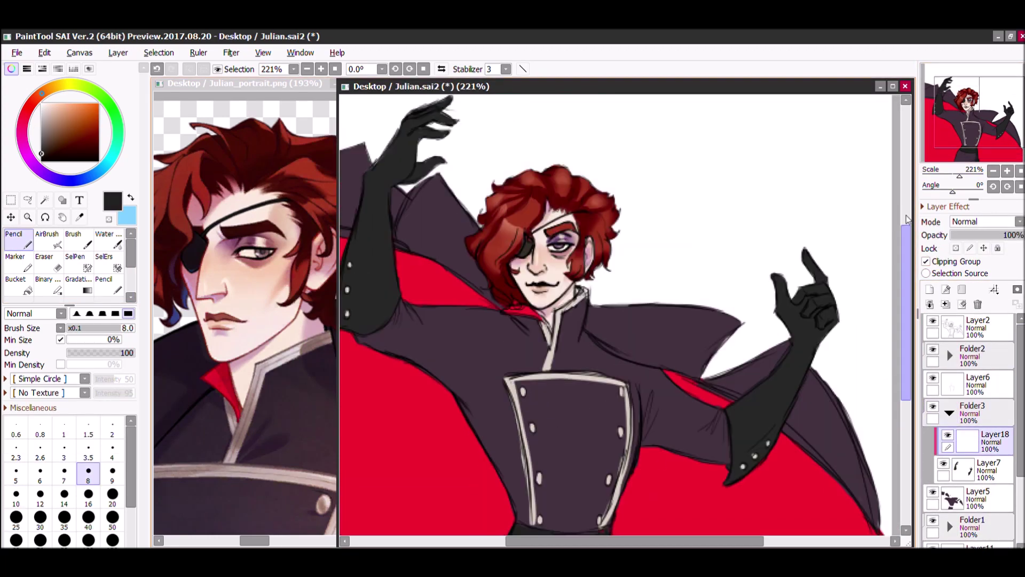
# Shade both gloves in near-black on the clipped layer following the reference, and blend with a size 20 Water brush.
pyautogui.hotkey('ctrl', 'Tab')
pyautogui.hotkey('ctrl', 'Tab')
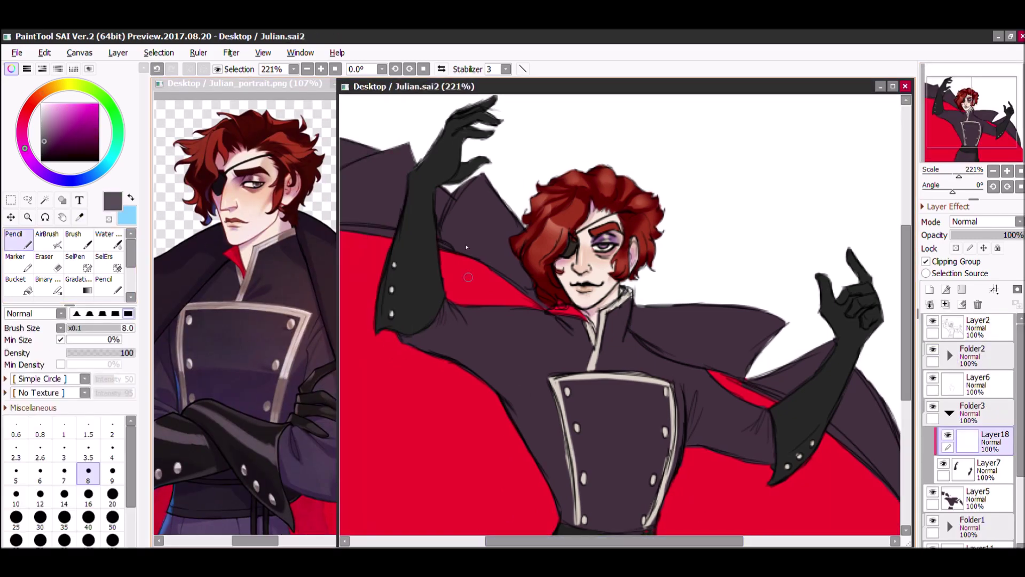
pyautogui.press('alt')
pyautogui.hscroll(2, 389, 187)
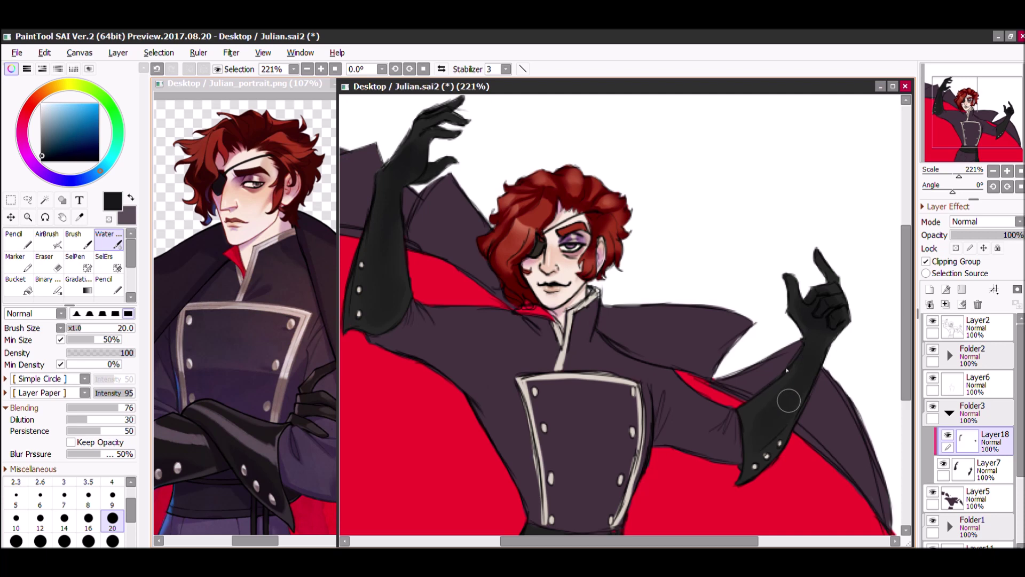
# Paint greyish purple highlights along both glove forearms on a new clipped layer with the size 20 Branches pencil.
pyautogui.press('x')
pyautogui.click(108, 286)
pyautogui.hotkey('ctrl', 'shift', 'n')
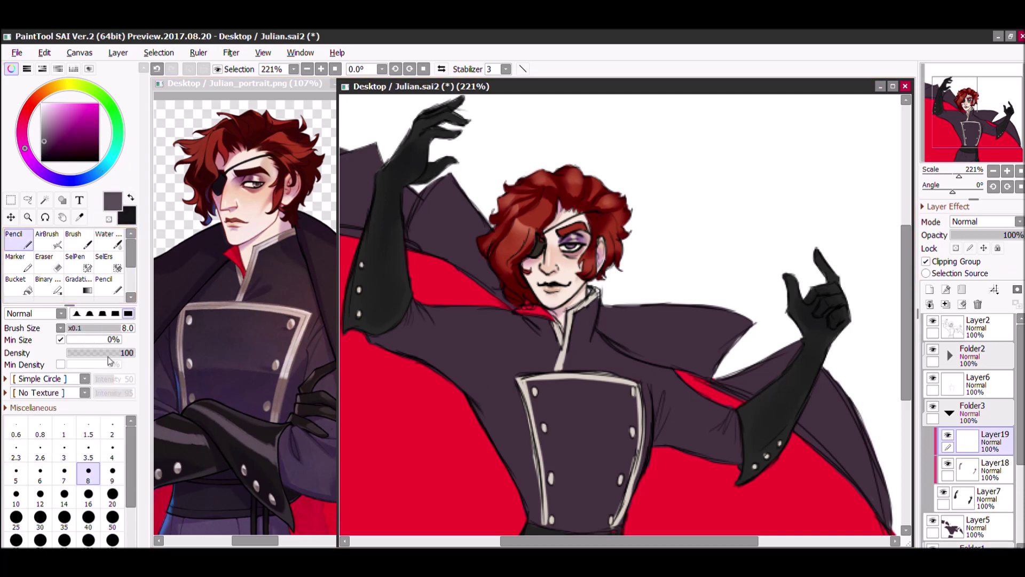
pyautogui.click(112, 494)
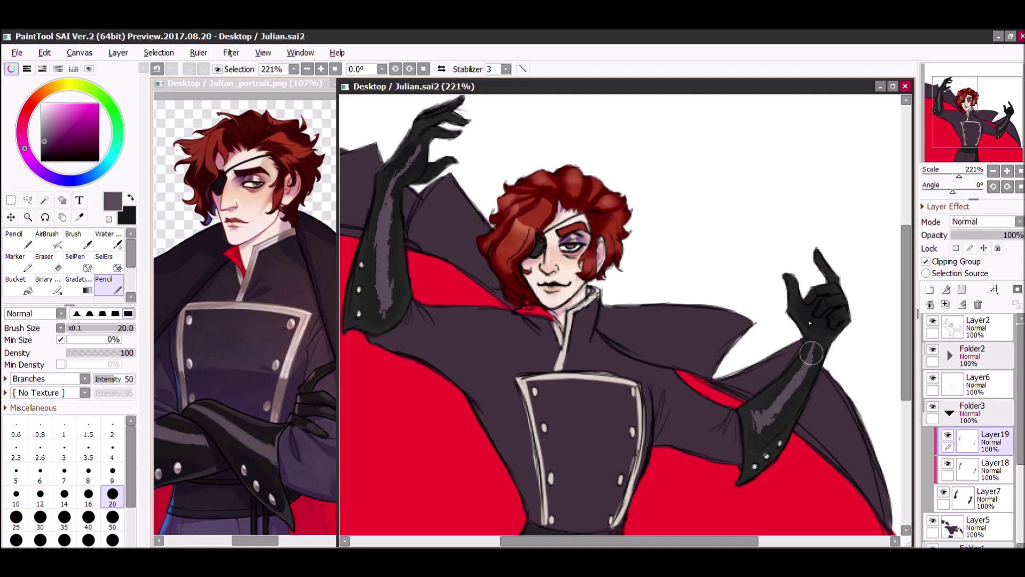
# Reduce the Branches pencil to size 9 and add highlights to the curled fingers of the hand with the raised index finger.
pyautogui.press('[')
pyautogui.press('[')
pyautogui.press('[')
pyautogui.press('[')
pyautogui.press('[')
pyautogui.scroll(2, 808, 326)
pyautogui.moveTo(808, 326); pyautogui.dragTo(540, 242)
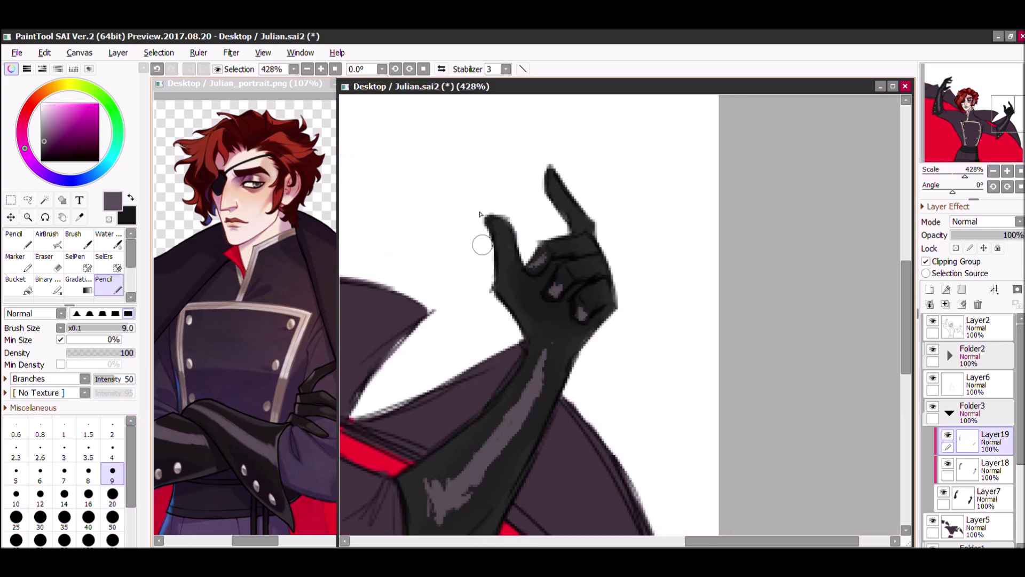
# Blend the glove highlights with a size 9 Water brush, adding finger highlights on the other hand with a size 8 pencil.
pyautogui.press('c')
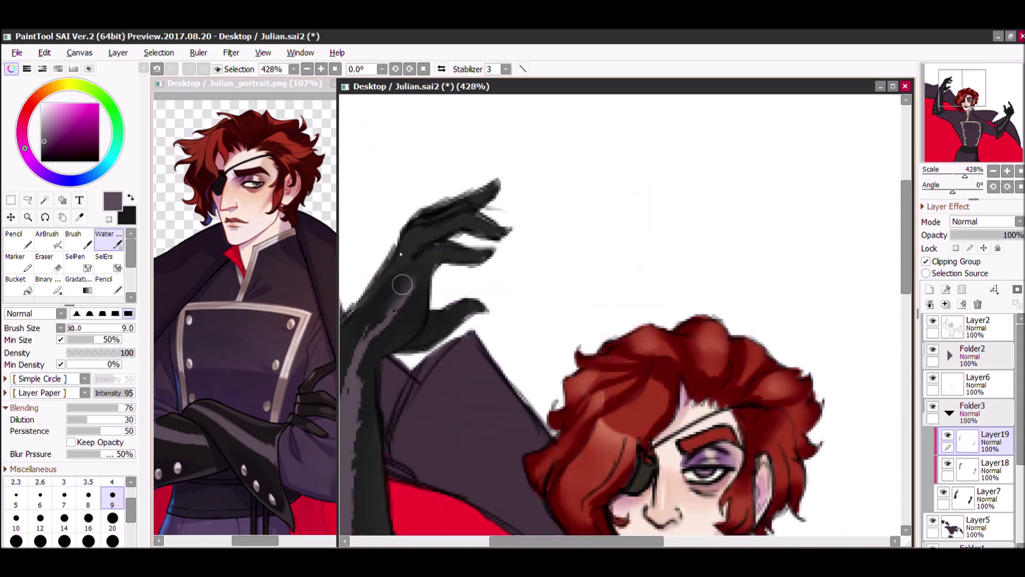
pyautogui.press('n')
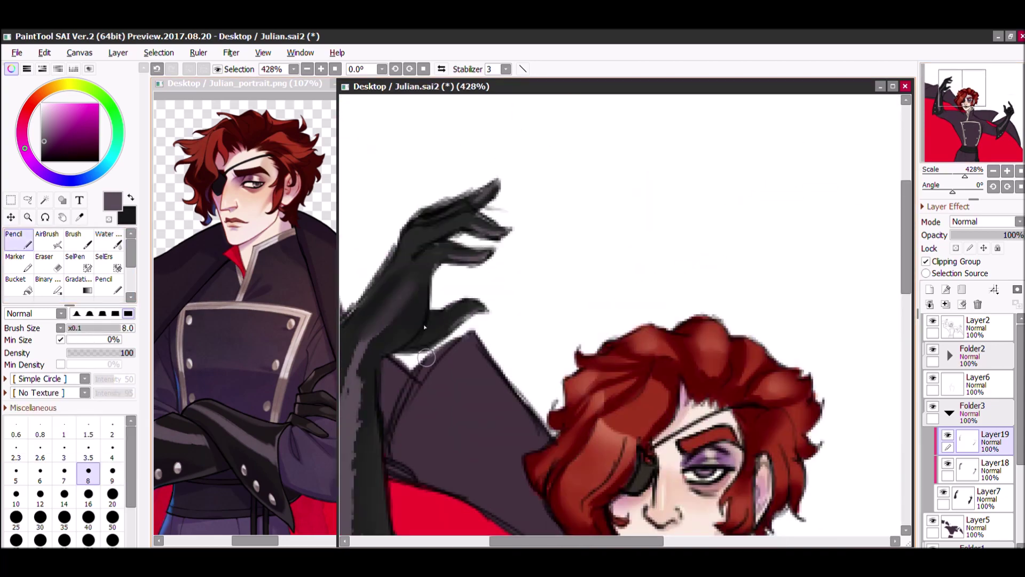
pyautogui.press('c')
pyautogui.scroll(-4, 449, 298)
pyautogui.scroll(2, 375, 212)
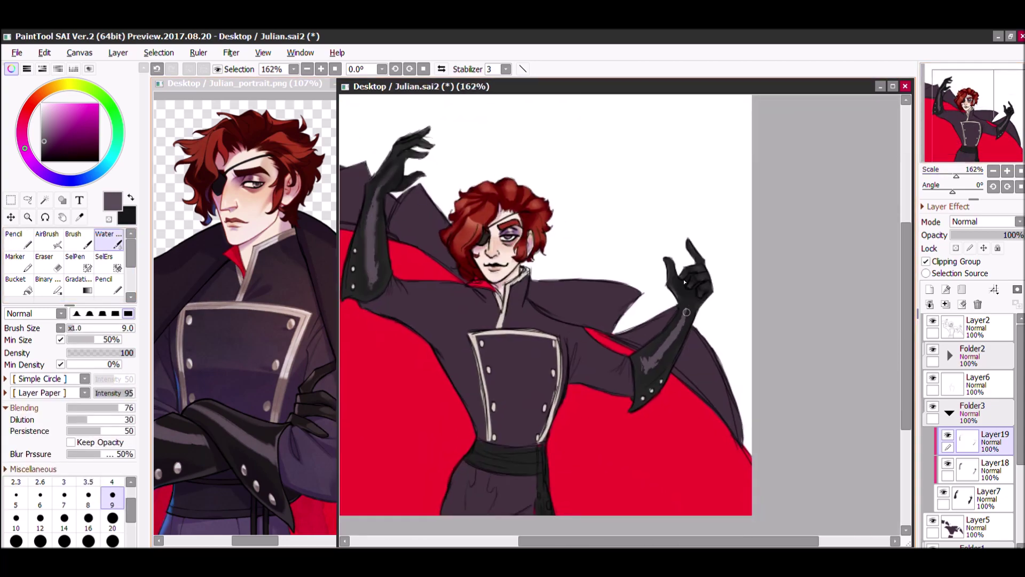
pyautogui.hscroll(-2, 690, 509)
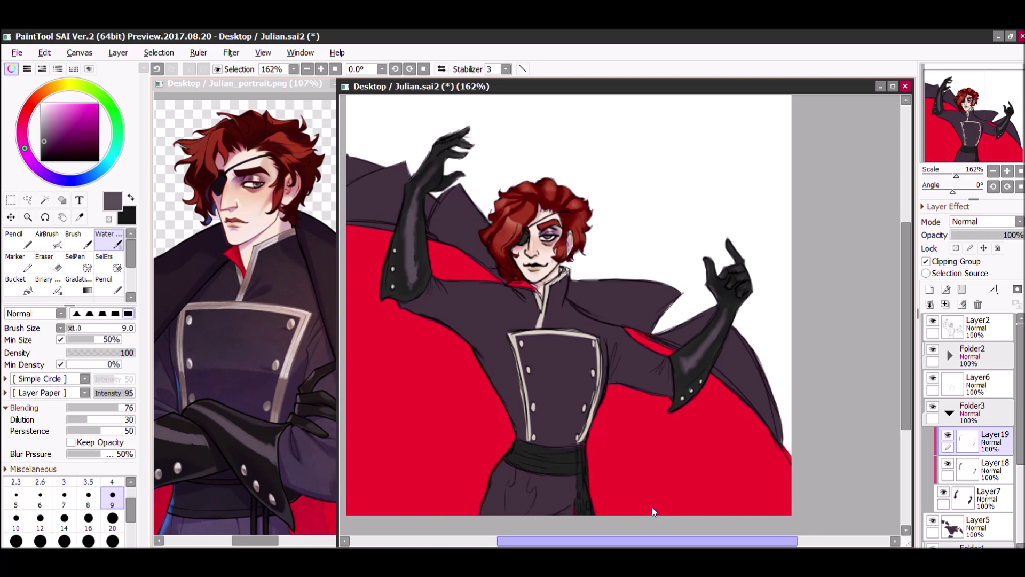
# Group the dark coat layer into a new folder, add a new clipped layer above it, and save the file.
pyautogui.click(949, 413)
pyautogui.click(962, 289)
pyautogui.click(929, 289)
pyautogui.hscroll(2, 587, 321)
pyautogui.hotkey('ctrl', 's')
pyautogui.scroll(-1, 114, 510)
# Tint the coat front, trousers and outer cape dark blue on the clipped layer with a size 50 Water brush.
pyautogui.click(112, 518)
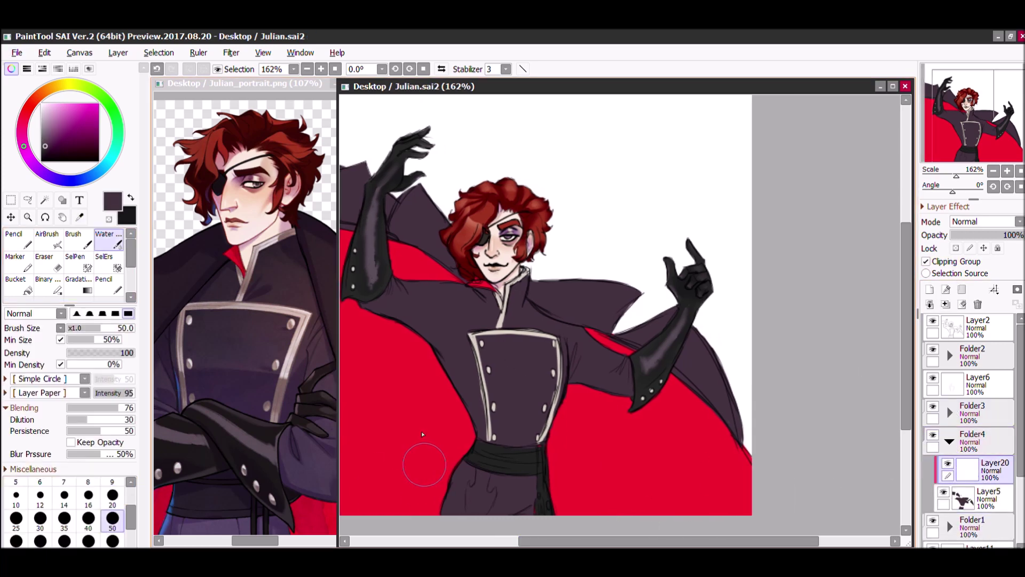
pyautogui.click(55, 144)
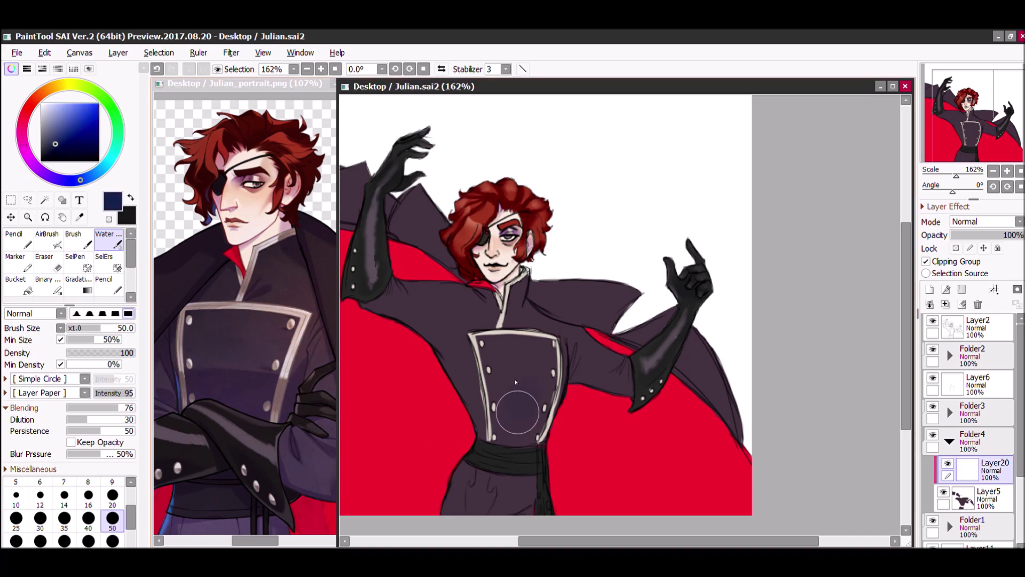
pyautogui.moveTo(508, 438); pyautogui.dragTo(555, 377)
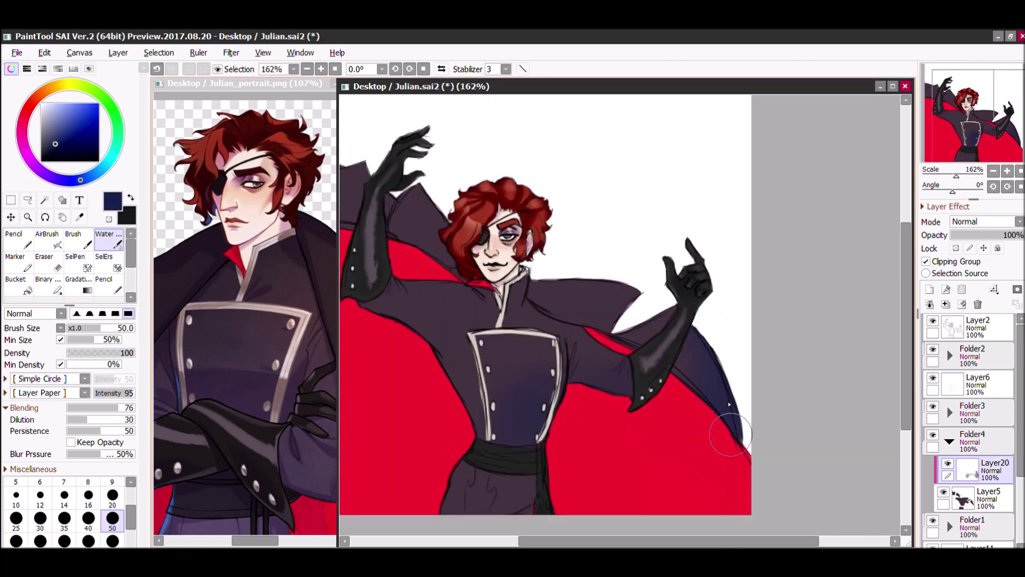
pyautogui.moveTo(341, 176)
pyautogui.mouseDown()
pyautogui.moveTo(451, 177)
pyautogui.moveTo(328, 177)
pyautogui.mouseUp()
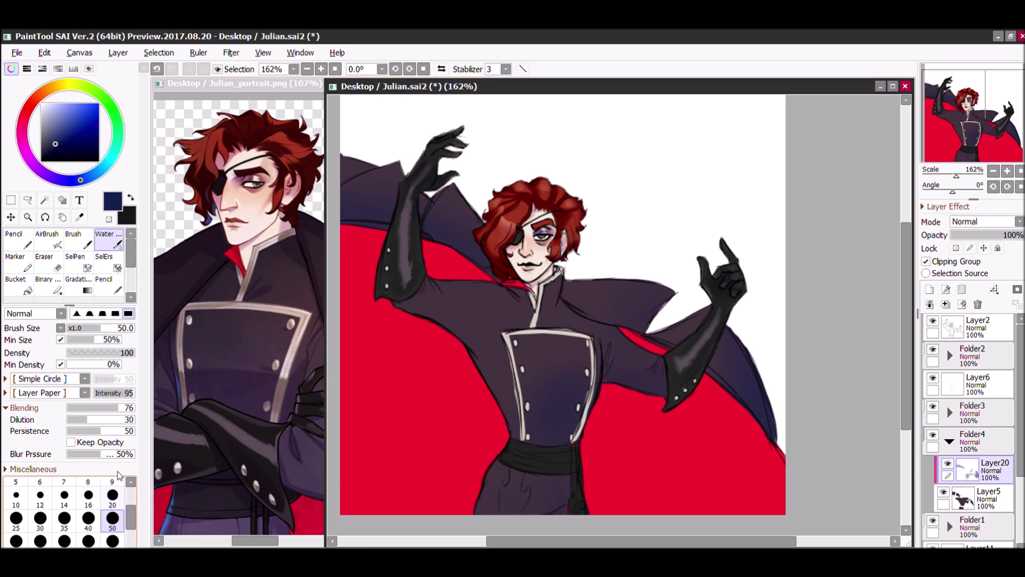
# Reduce the Water brush to size 20 and work the dark blue tint into the coat's sleeves and shoulders.
pyautogui.press('[')
pyautogui.press('[')
pyautogui.press('[')
pyautogui.press('[')
pyautogui.press('[')
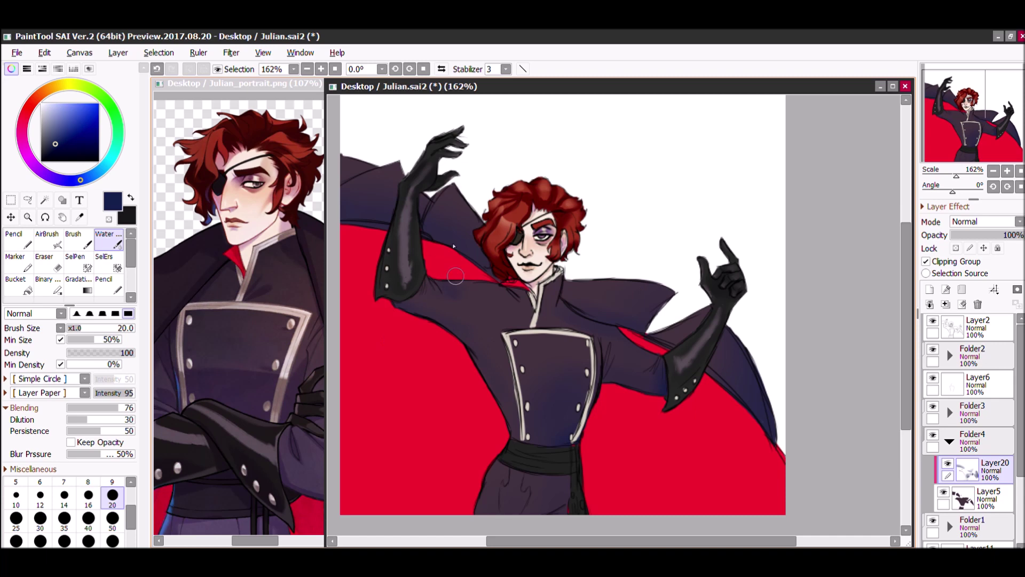
pyautogui.moveTo(622, 345); pyautogui.dragTo(604, 342)
# Paint dark grey coat shadows on a new clipped Multiply layer at 50% opacity with a size 40 pencil, and blend them with the Water brush.
pyautogui.hotkey('ctrl', 'shift', 'n')
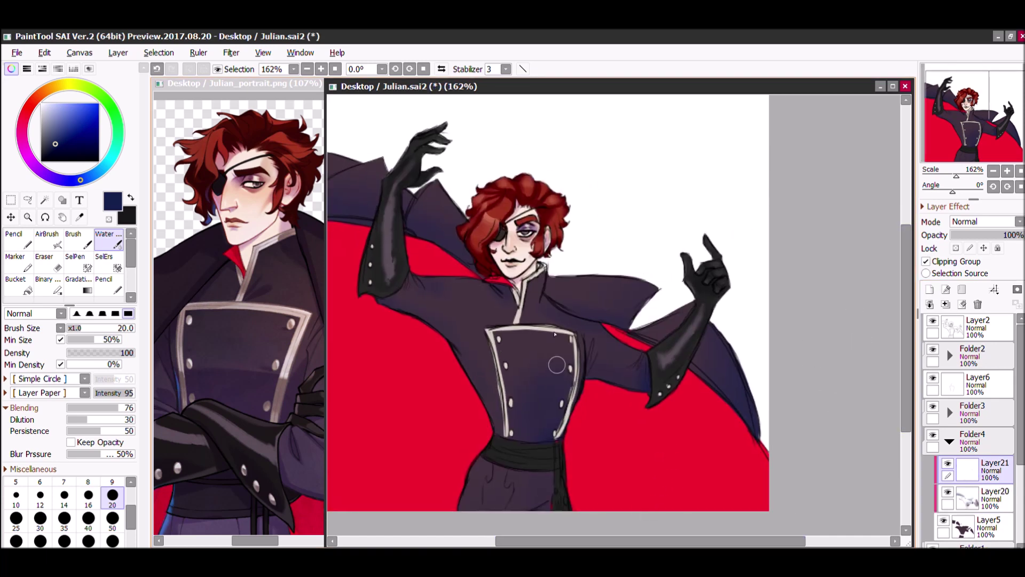
pyautogui.press('n')
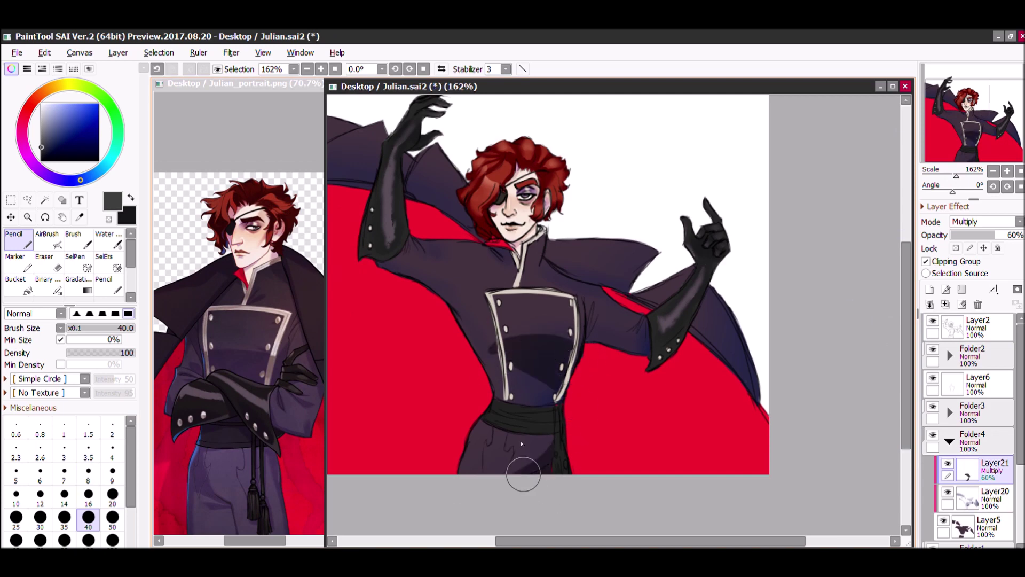
pyautogui.moveTo(543, 257); pyautogui.dragTo(585, 260)
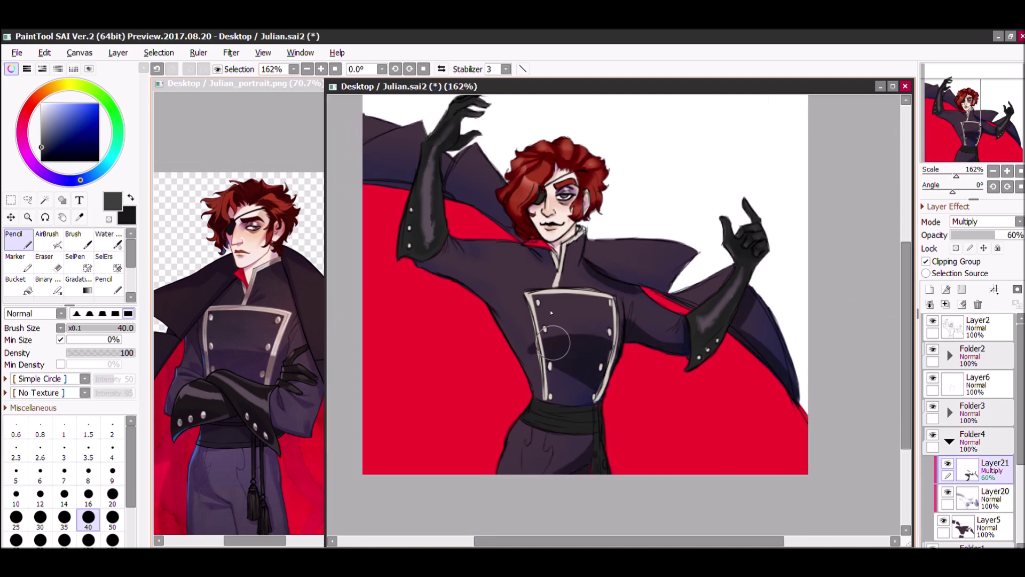
pyautogui.press('b')
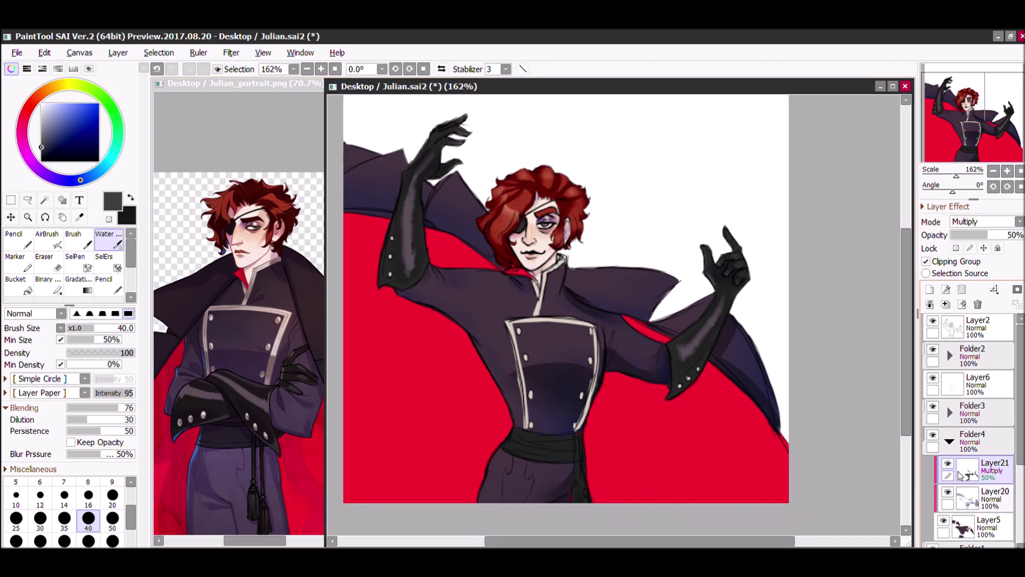
# Shade the waist sash and its hanging end in near-black purple on a new clipped layer with the size 40 Water brush.
pyautogui.click(954, 376)
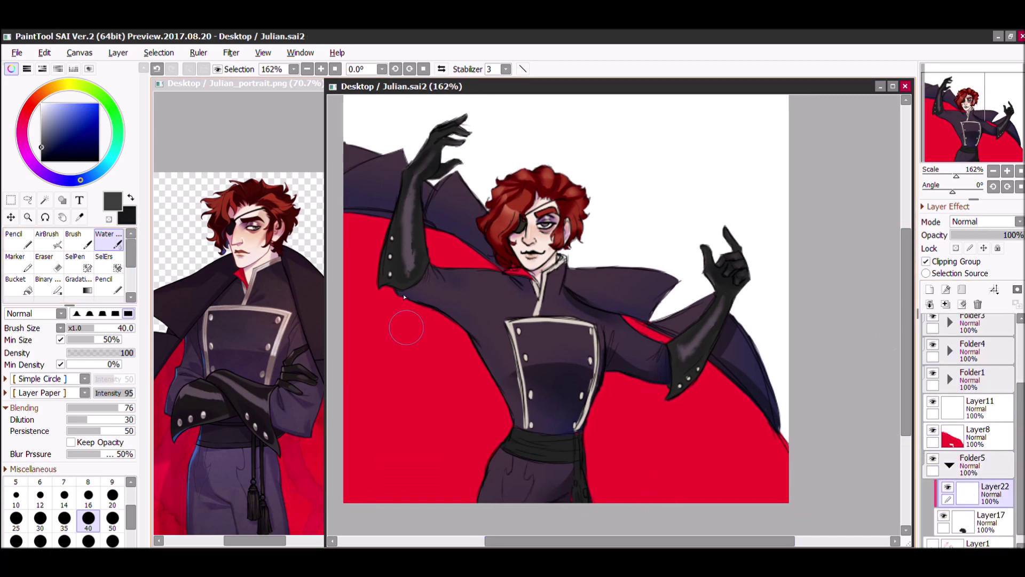
pyautogui.moveTo(550, 443); pyautogui.dragTo(576, 513)
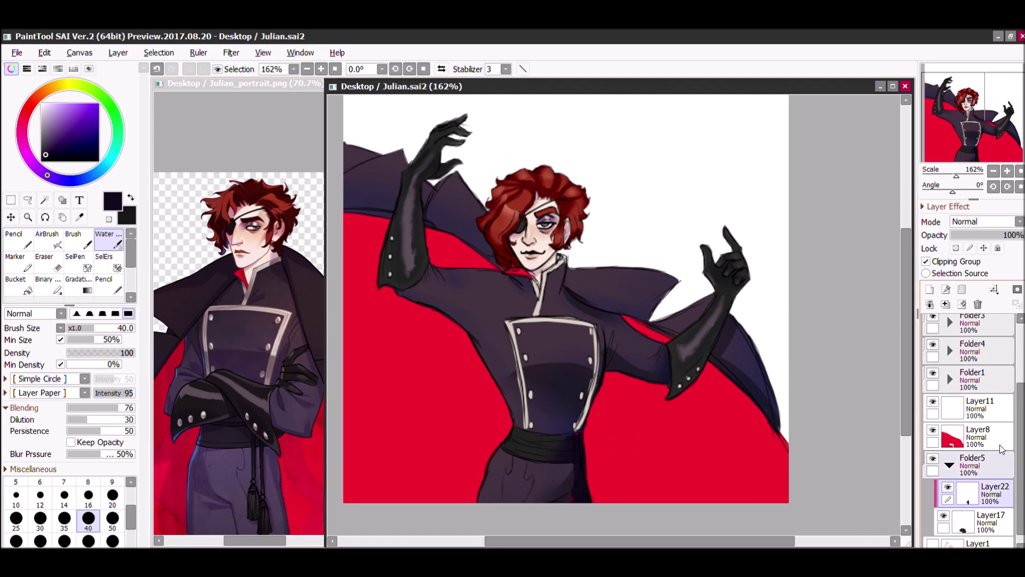
# Tint the glove cuffs dark blue on a new clipped layer above the glove highlights with the size 40 Water brush.
pyautogui.scroll(-1, 950, 432)
pyautogui.click(949, 339)
pyautogui.click(988, 425)
pyautogui.click(19, 241)
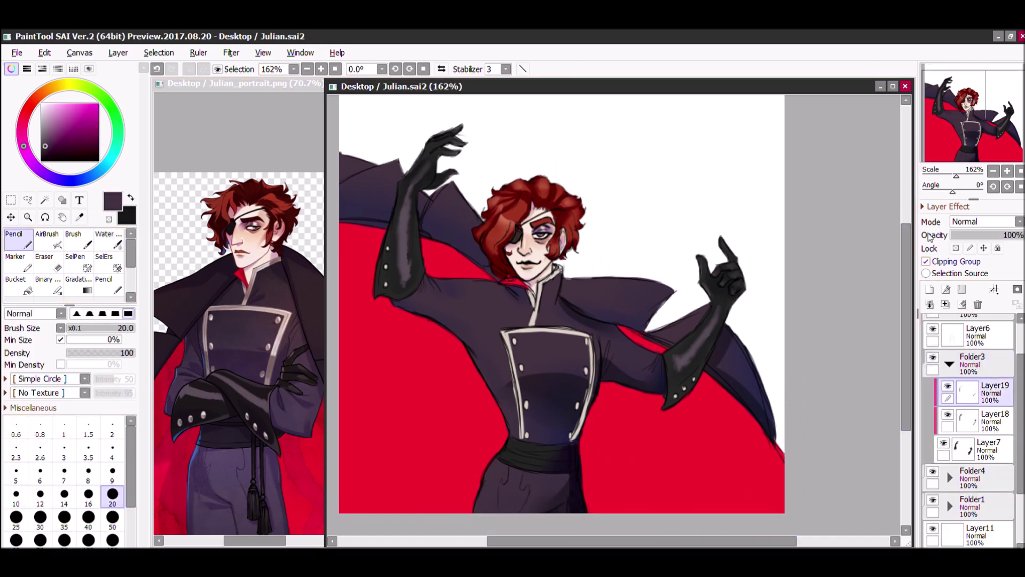
pyautogui.click(929, 289)
pyautogui.click(109, 240)
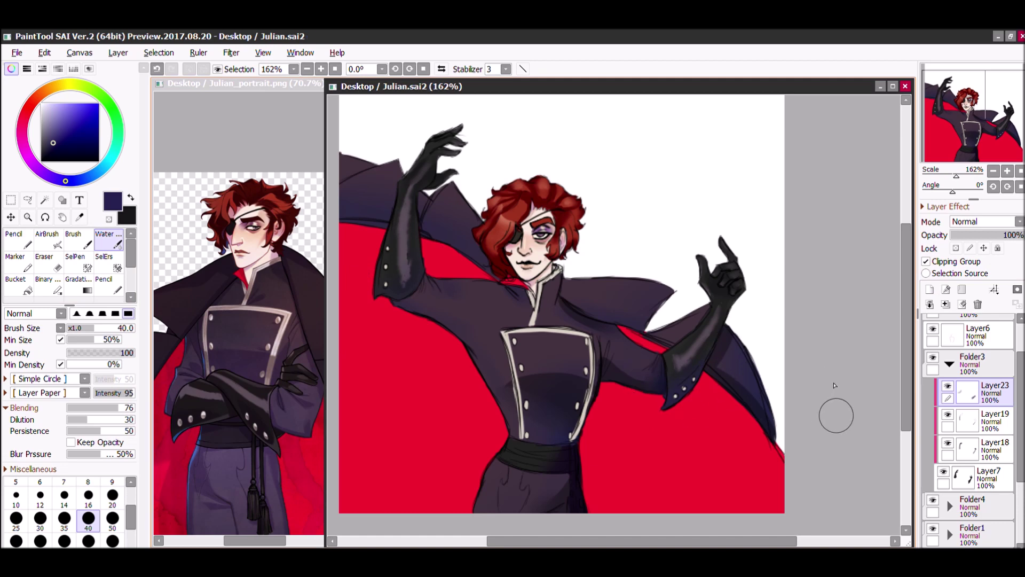
# Group the red cape lining layer into a new folder and add a new clipped layer above it.
pyautogui.click(949, 363)
pyautogui.click(962, 289)
pyautogui.click(929, 289)
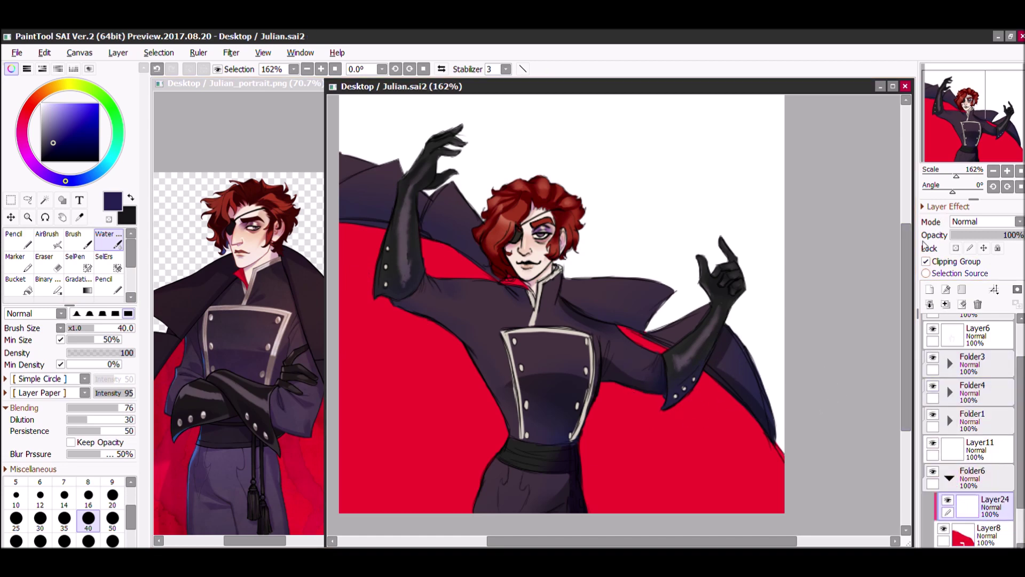
# Paint a dark blue shadow on the red lining beside the body and arm with a size 30 Water brush, at 76% layer opacity.
pyautogui.click(240, 84)
pyautogui.scroll(-1, 240, 321)
pyautogui.click(534, 86)
pyautogui.press('[')
pyautogui.press('[')
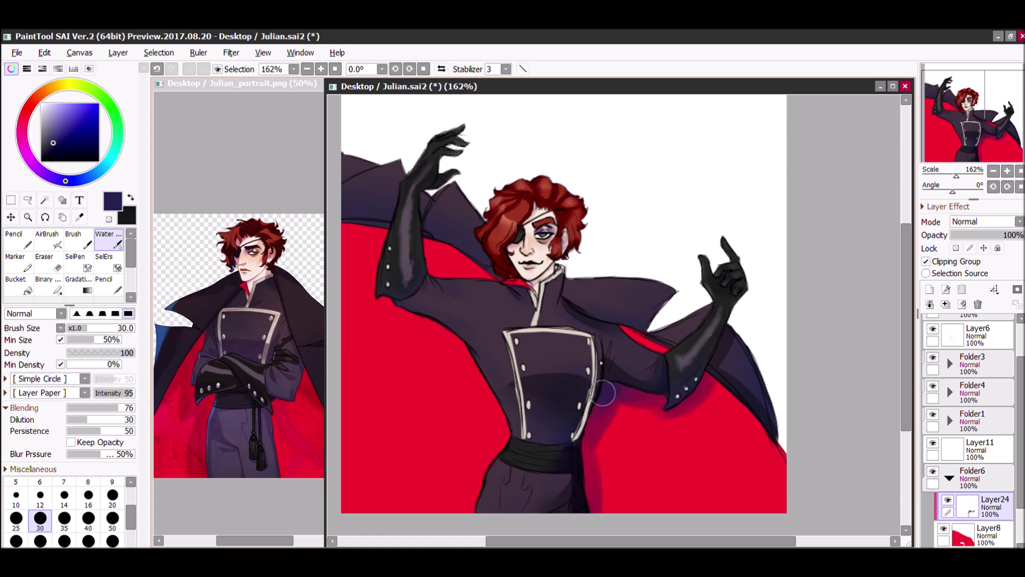
pyautogui.moveTo(593, 505); pyautogui.dragTo(631, 505)
pyautogui.click(1005, 235)
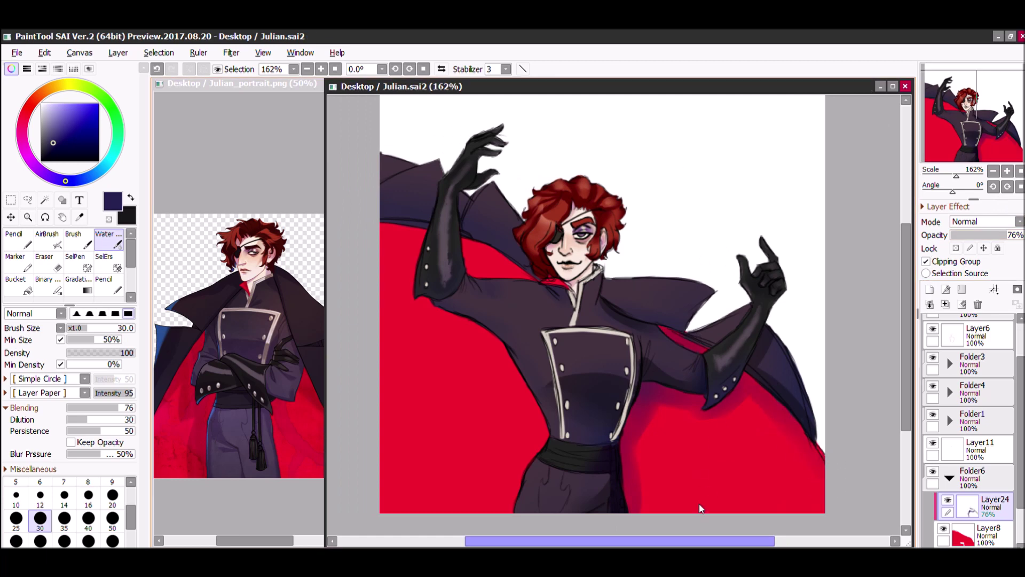
# Add reflected light in the cape's red to the coat, gloves and sash on new clipped layers with the size 30 Water brush, and save.
pyautogui.moveTo(619, 540); pyautogui.dragTo(628, 541)
pyautogui.click(977, 392)
pyautogui.click(930, 289)
pyautogui.keyDown('alt'); pyautogui.click(422, 306); pyautogui.keyUp('alt')
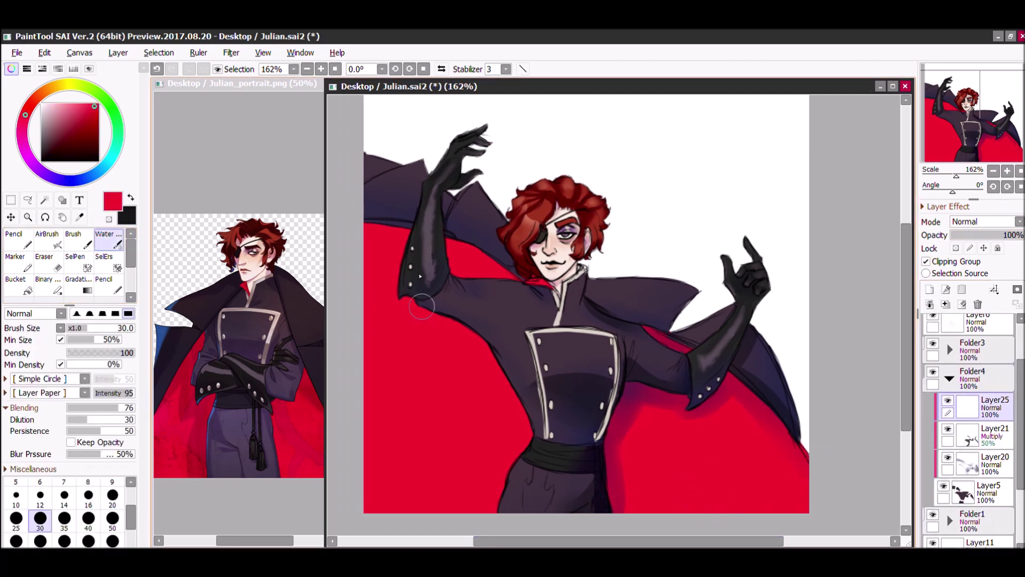
pyautogui.keyDown('ctrl'); pyautogui.click(432, 251); pyautogui.keyUp('ctrl')
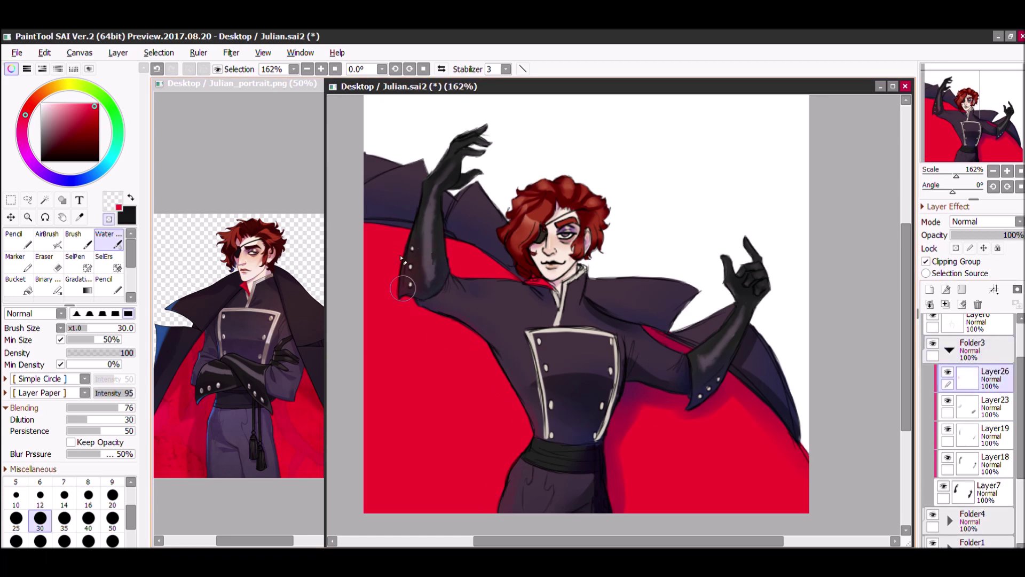
pyautogui.keyDown('ctrl'); pyautogui.click(504, 465); pyautogui.keyUp('ctrl')
pyautogui.hotkey('ctrl', 's')
pyautogui.scroll(1, 883, 353)
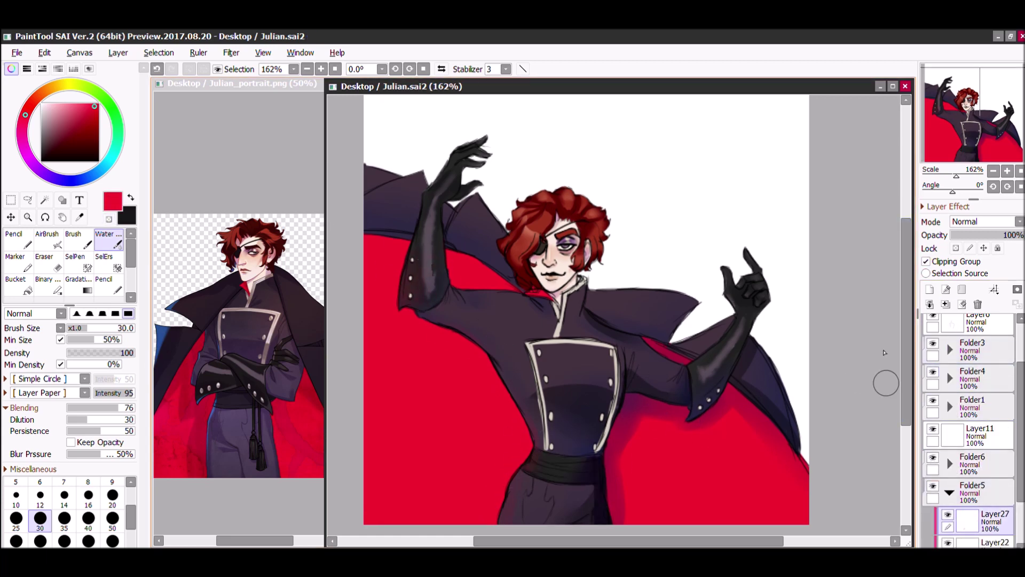
# Paste a wrinkled texture over the red cape lining as a clipped Multiply layer at 35% opacity.
pyautogui.keyDown('ctrl'); pyautogui.click(570, 267); pyautogui.keyUp('ctrl')
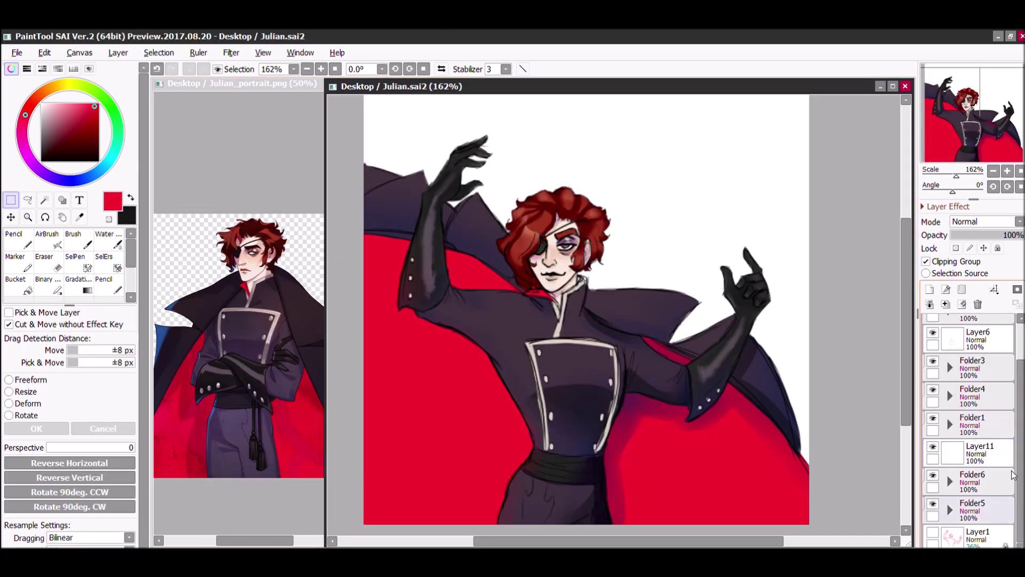
pyautogui.hotkey('ctrl', 'v')
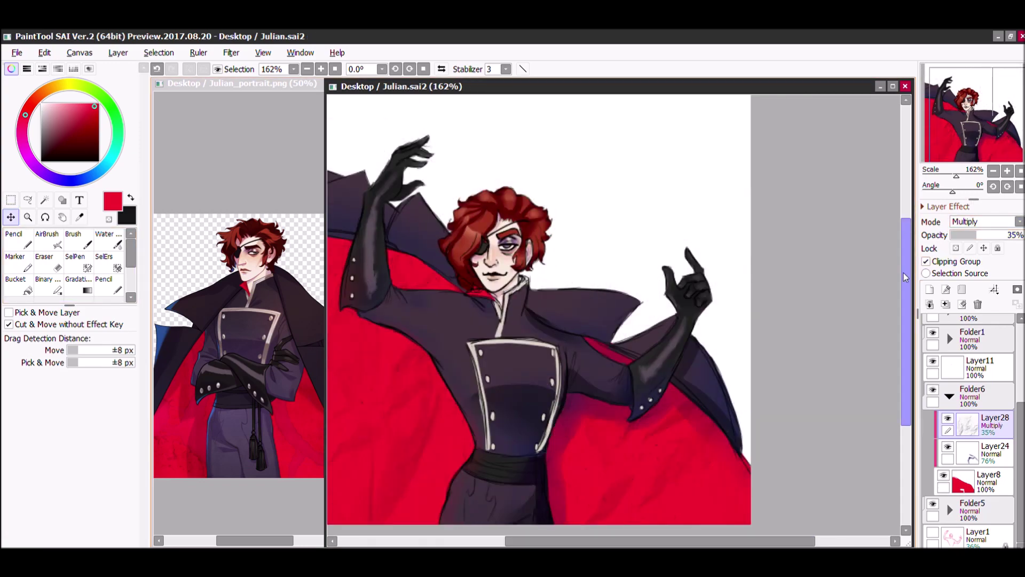
pyautogui.scroll(-1, 801, 342)
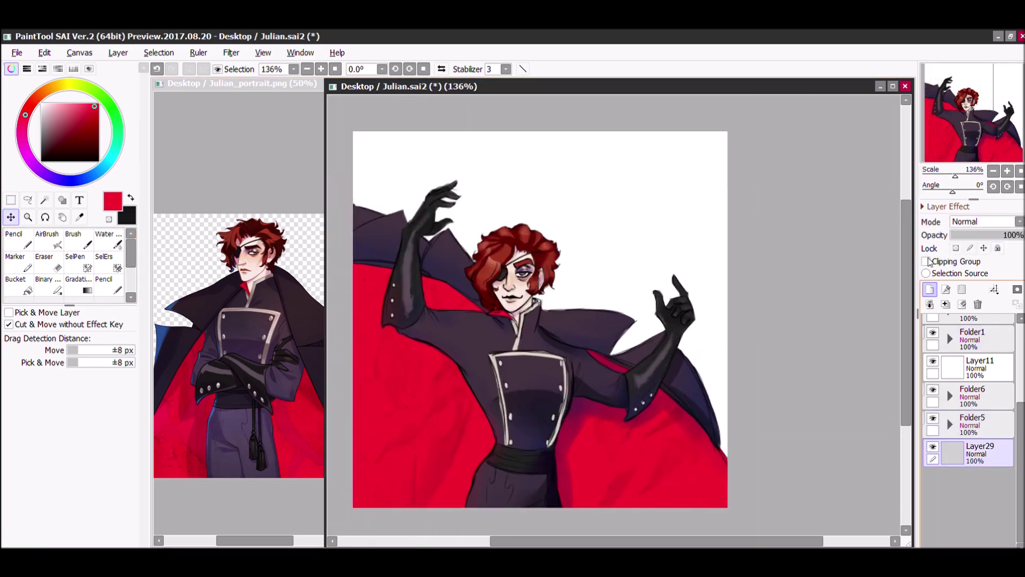
# Fill a new background layer dark purple with a size 120 Branches pencil, lock its transparency, and blend in pale lavender clouds.
pyautogui.click(108, 284)
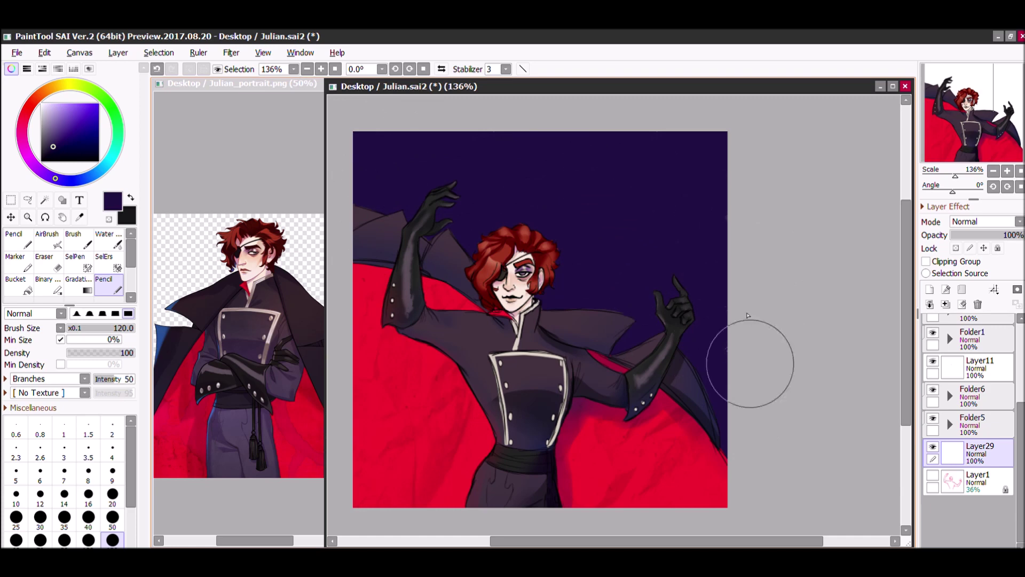
pyautogui.click(956, 249)
pyautogui.click(45, 111)
pyautogui.click(113, 517)
pyautogui.moveTo(353, 169)
pyautogui.mouseDown()
pyautogui.moveTo(527, 165)
pyautogui.moveTo(415, 171)
pyautogui.moveTo(732, 274)
pyautogui.mouseUp()
pyautogui.click(108, 241)
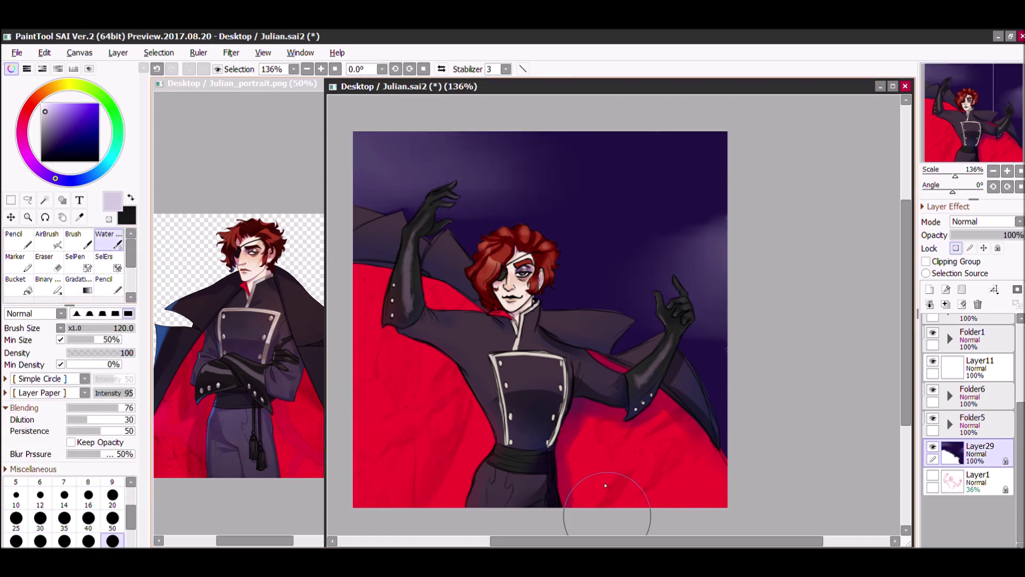
# Scatter small white stars across the night sky on a new layer with a size 4 pencil.
pyautogui.hscroll(1, 581, 509)
pyautogui.click(15, 241)
pyautogui.click(930, 288)
pyautogui.click(112, 454)
pyautogui.click(41, 103)
pyautogui.click(381, 157)
pyautogui.click(372, 177)
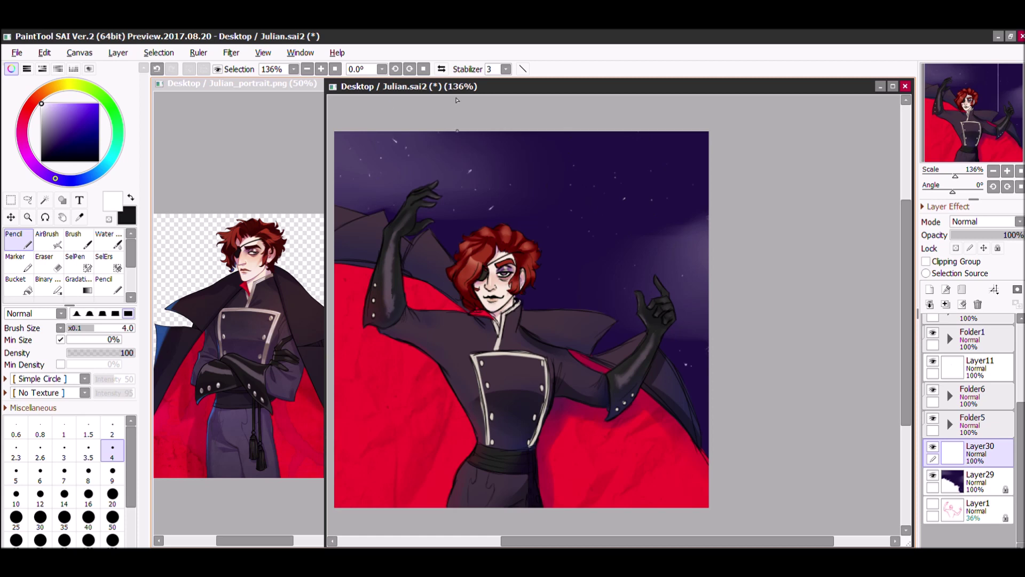
# Dot a white circle on a new layer with a size 40 pencil and enlarge it into a full moon behind the character.
pyautogui.click(930, 288)
pyautogui.click(88, 517)
pyautogui.click(672, 157)
pyautogui.hotkey('ctrl', 't')
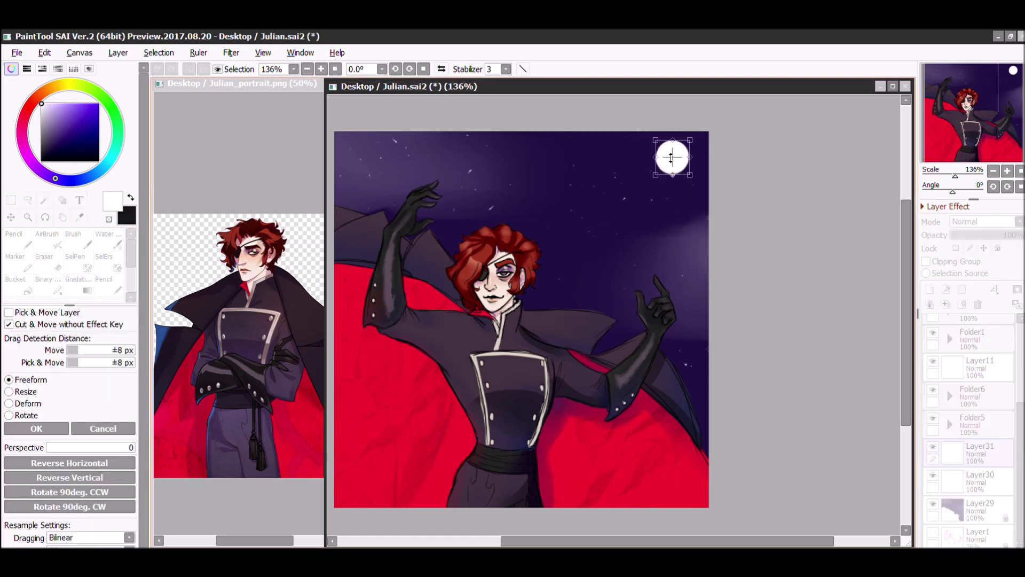
pyautogui.moveTo(671, 155); pyautogui.dragTo(582, 272)
pyautogui.press('Return')
# Shade the moon's surface light grey with a size 50 Water brush.
pyautogui.click(108, 241)
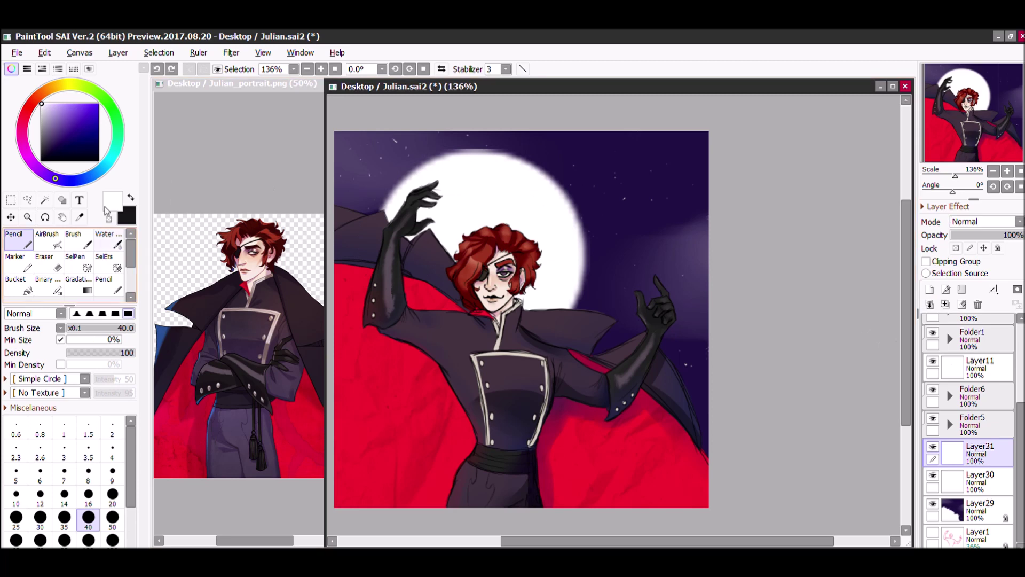
pyautogui.click(112, 520)
pyautogui.click(41, 118)
pyautogui.moveTo(422, 193)
pyautogui.mouseDown()
pyautogui.moveTo(479, 175)
pyautogui.moveTo(522, 183)
pyautogui.moveTo(507, 204)
pyautogui.mouseUp()
# Create a new folder and move all of the character's colour folders into it.
pyautogui.scroll(10, 967, 427)
pyautogui.click(977, 384)
pyautogui.click(962, 289)
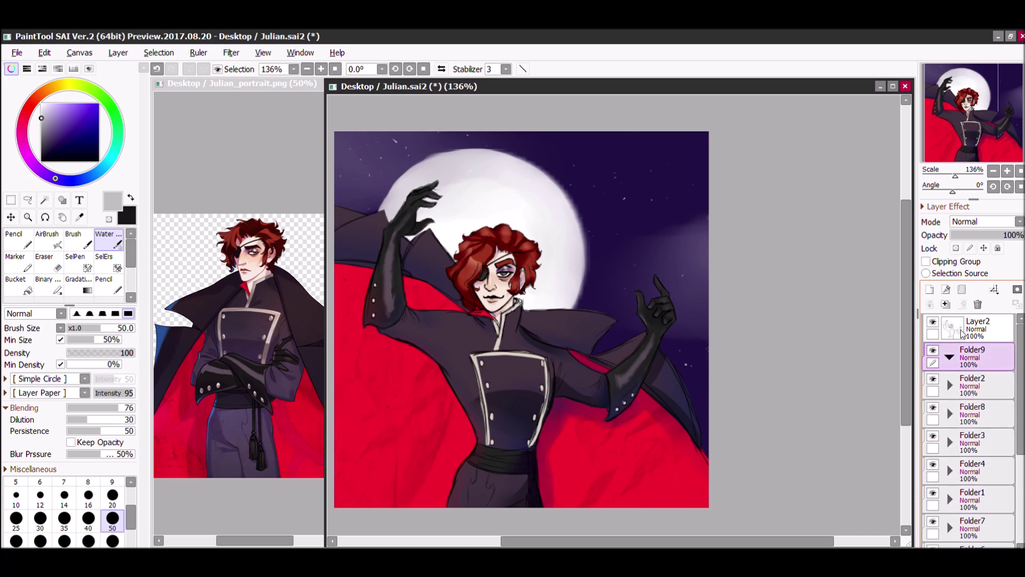
pyautogui.moveTo(950, 354); pyautogui.dragTo(980, 398)
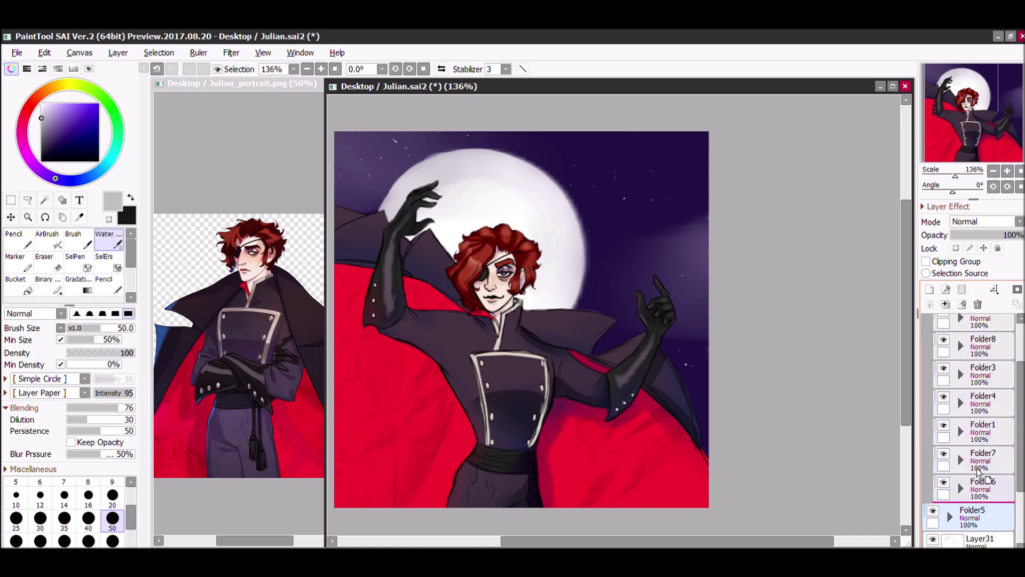
pyautogui.moveTo(980, 473); pyautogui.dragTo(980, 473)
# Fill a new layer clipped to the character folder with magenta, and move the line art layer into that folder.
pyautogui.click(930, 289)
pyautogui.click(926, 261)
pyautogui.click(16, 283)
pyautogui.click(638, 324)
pyautogui.moveTo(978, 328); pyautogui.dragTo(983, 384)
pyautogui.press('n')
# Set the magenta overlay's blending mode to Shade at 59% opacity.
pyautogui.click(985, 221)
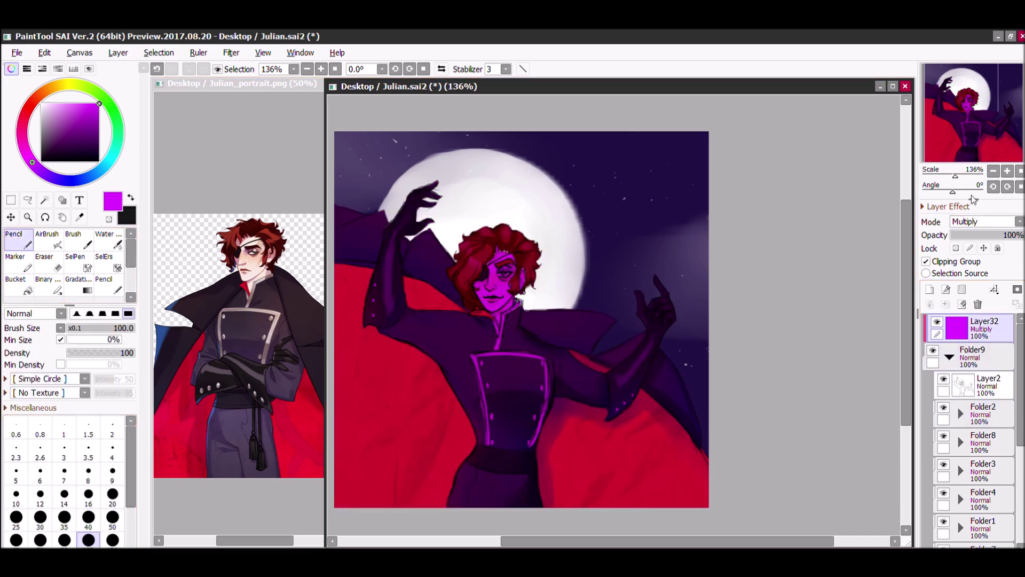
pyautogui.press('Down')
pyautogui.press('Down')
pyautogui.press('Down')
pyautogui.press('Down')
pyautogui.moveTo(1018, 234); pyautogui.dragTo(994, 235)
# Erase the overlay from the moonlit face, hair and raised hand with a size 50 transparent Water brush, and shift its hue to blue.
pyautogui.press('c')
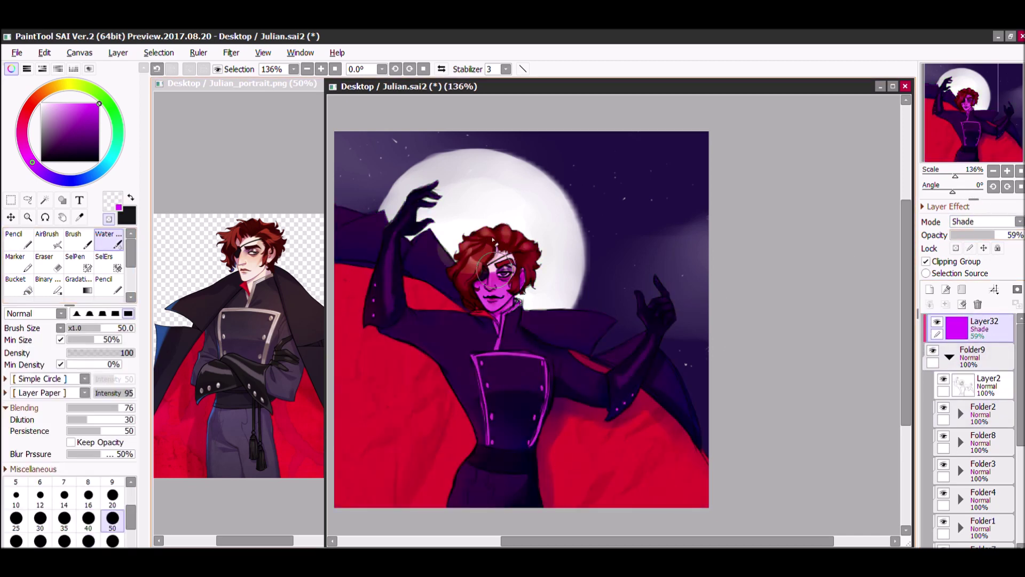
pyautogui.hotkey('ctrl', 'F10')
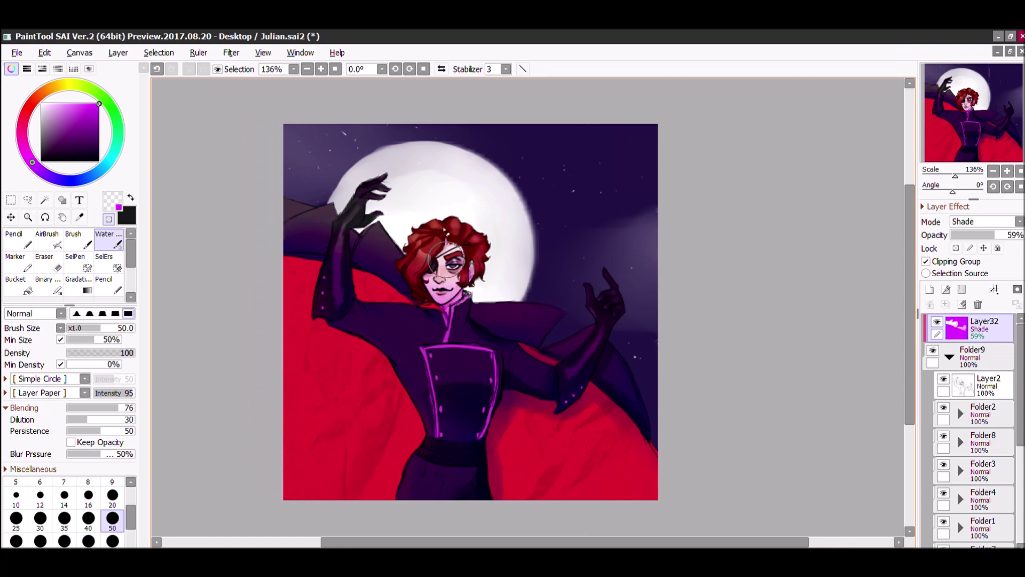
pyautogui.hotkey('ctrl', 'u')
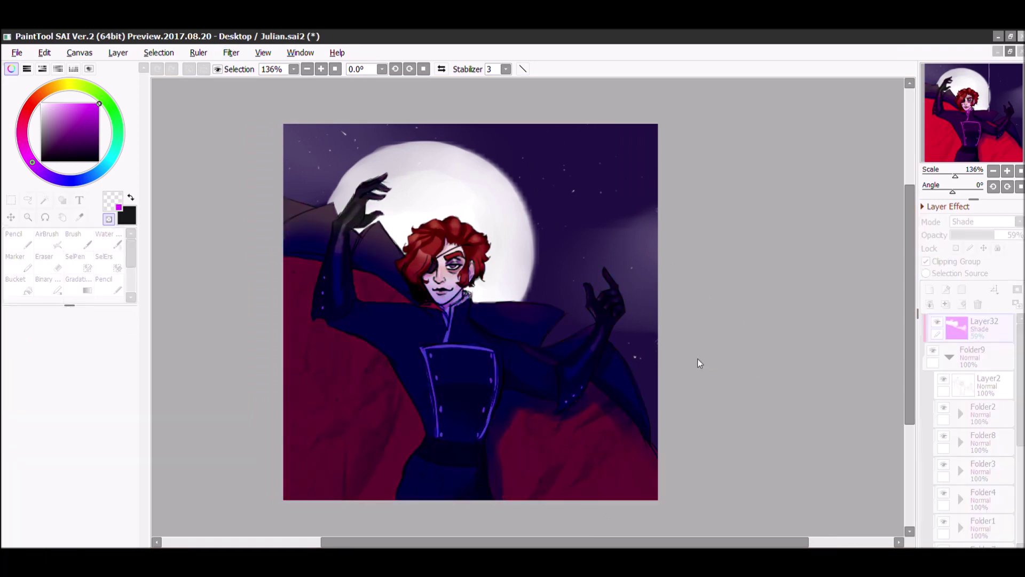
pyautogui.press('Return')
# Fill a new clipped layer above the blue overlay with salmon pink and set its blending mode to Shine.
pyautogui.click(929, 289)
pyautogui.click(19, 287)
pyautogui.click(470, 401)
pyautogui.click(926, 262)
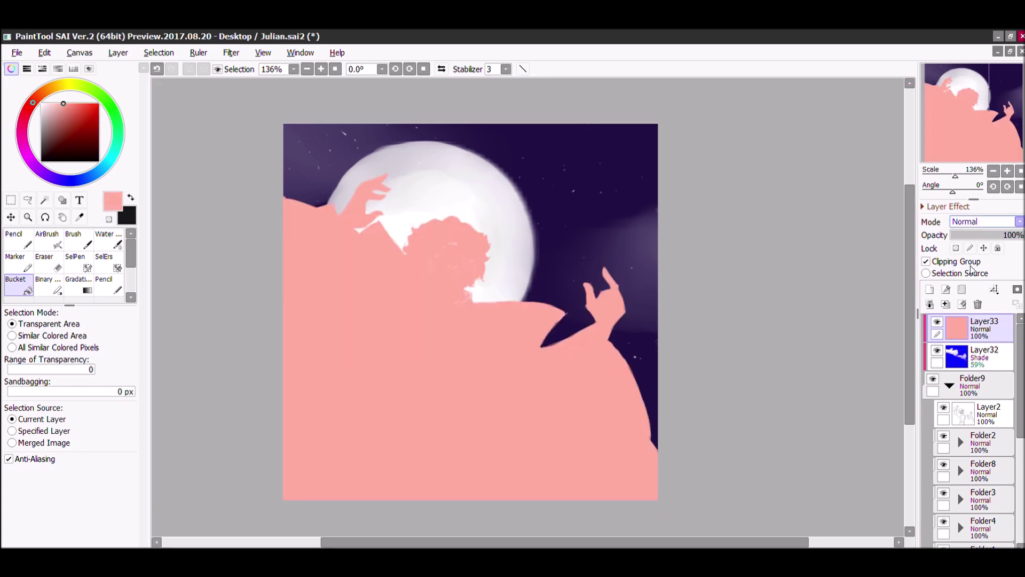
pyautogui.click(986, 221)
# Fade the pink overlay from the lower body and cape with a size 100 transparent Water brush, and set its opacity to 36%.
pyautogui.click(108, 241)
pyautogui.moveTo(264, 458)
pyautogui.mouseDown()
pyautogui.moveTo(377, 362)
pyautogui.moveTo(600, 451)
pyautogui.mouseUp()
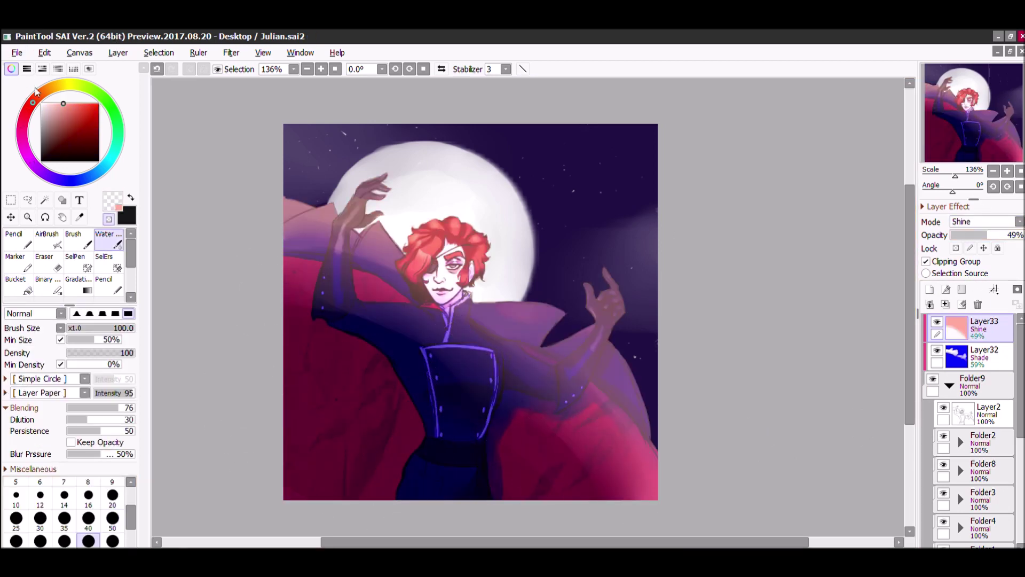
pyautogui.hscroll(2, 595, 492)
pyautogui.moveTo(461, 420); pyautogui.dragTo(484, 454)
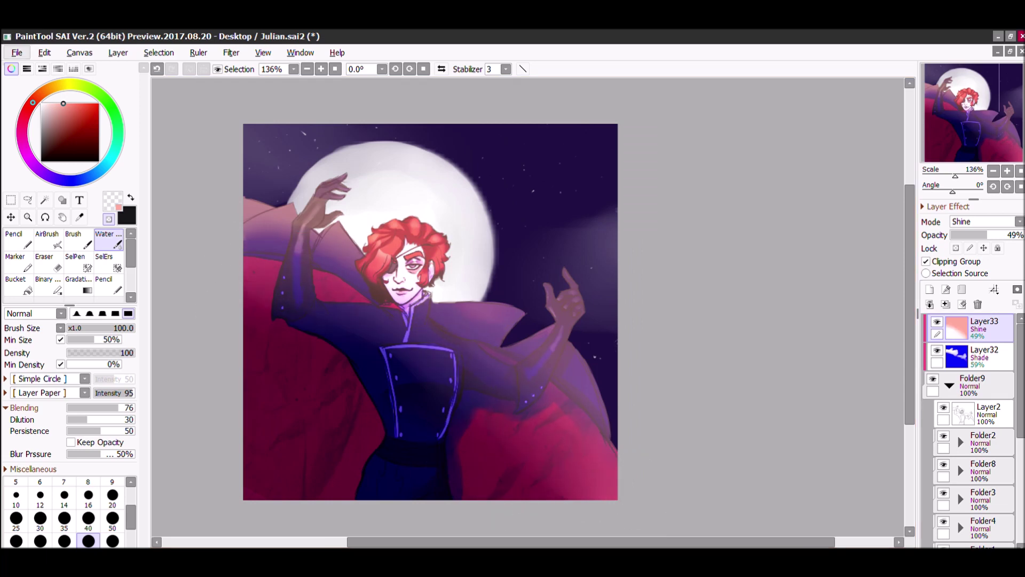
pyautogui.moveTo(987, 235); pyautogui.dragTo(972, 235)
# Paint a salmon pink glow around the moon on a new Screen layer, and erase it softly over the face and hair.
pyautogui.click(929, 289)
pyautogui.moveTo(373, 160)
pyautogui.mouseDown()
pyautogui.moveTo(561, 251)
pyautogui.moveTo(389, 171)
pyautogui.mouseUp()
pyautogui.click(985, 222)
pyautogui.click(967, 251)
pyautogui.click(109, 218)
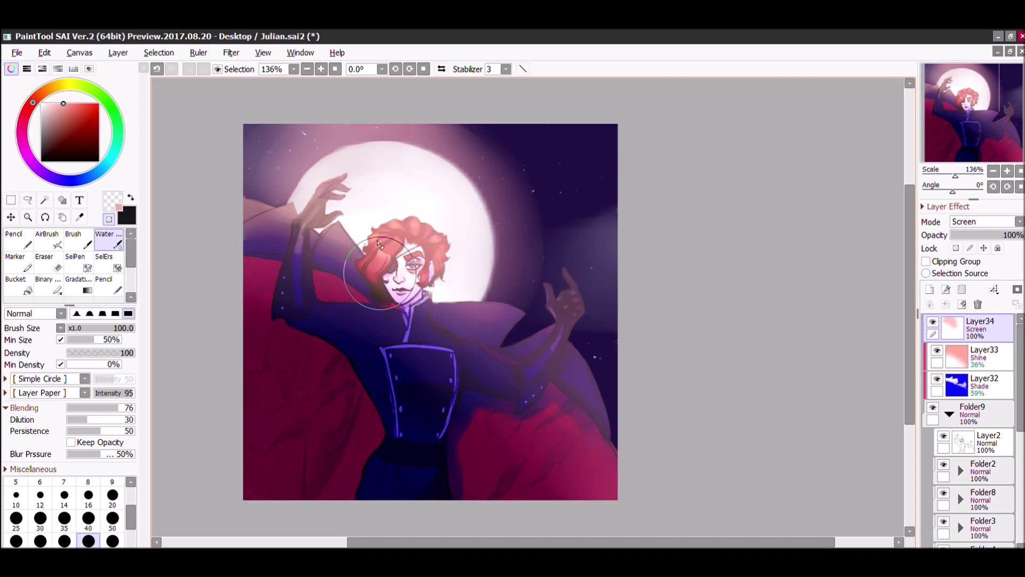
pyautogui.moveTo(455, 236); pyautogui.dragTo(454, 270)
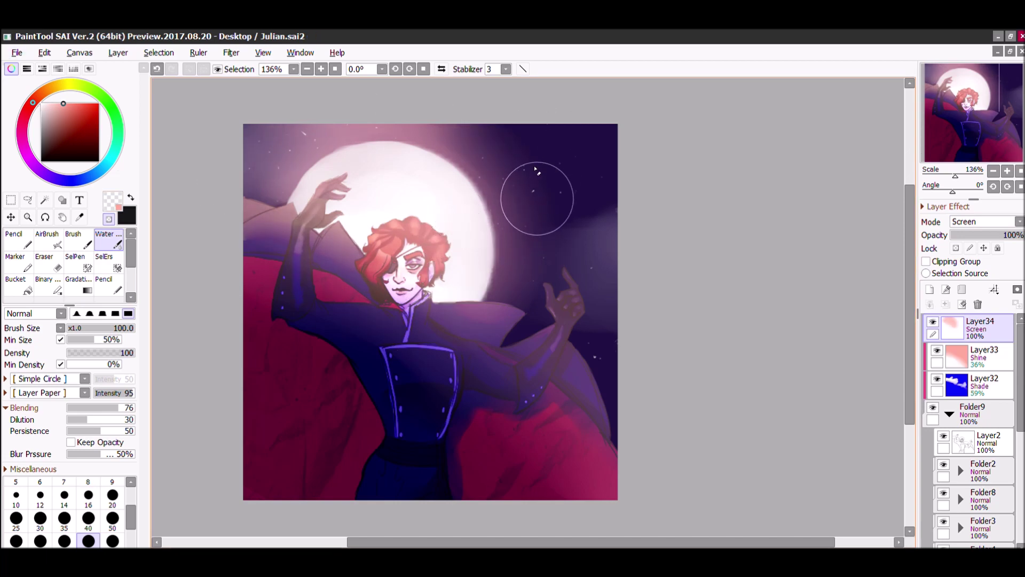
# Save the file and soften the moon's edge on its own layer.
pyautogui.hscroll(-1, 536, 169)
pyautogui.scroll(-3, 972, 427)
pyautogui.hotkey('ctrl', 's')
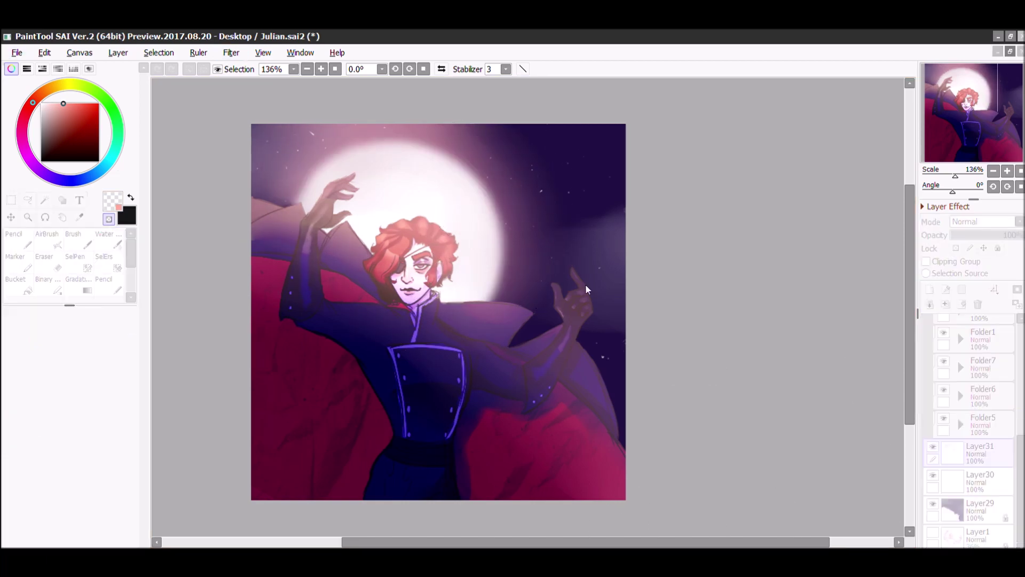
# Erase the pink glow over the chin and collar on the Screen layer with the size 100 transparent Water brush.
pyautogui.scroll(3, 964, 335)
pyautogui.moveTo(408, 287); pyautogui.dragTo(406, 311)
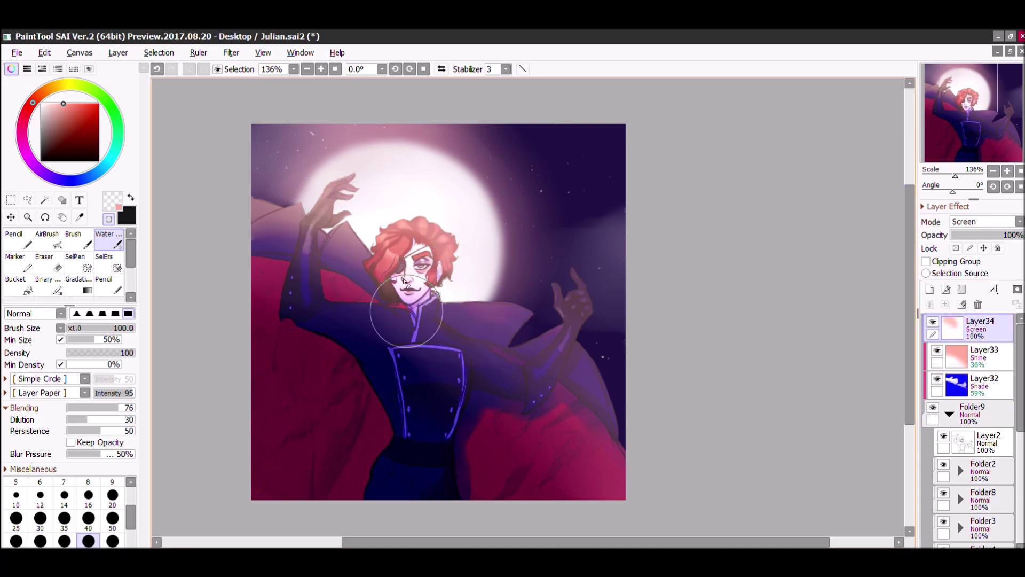